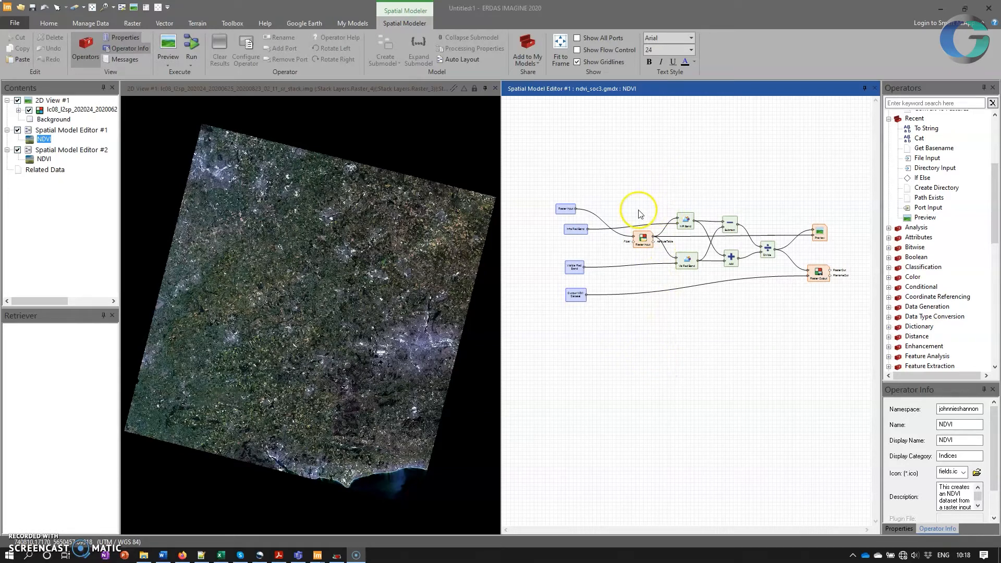
Hide the 2D view so that the NDVI model editor fills the workspace.
{"action": "scroll", "coordinate": [640, 214], "scroll_direction": "up", "scroll_amount": 2}
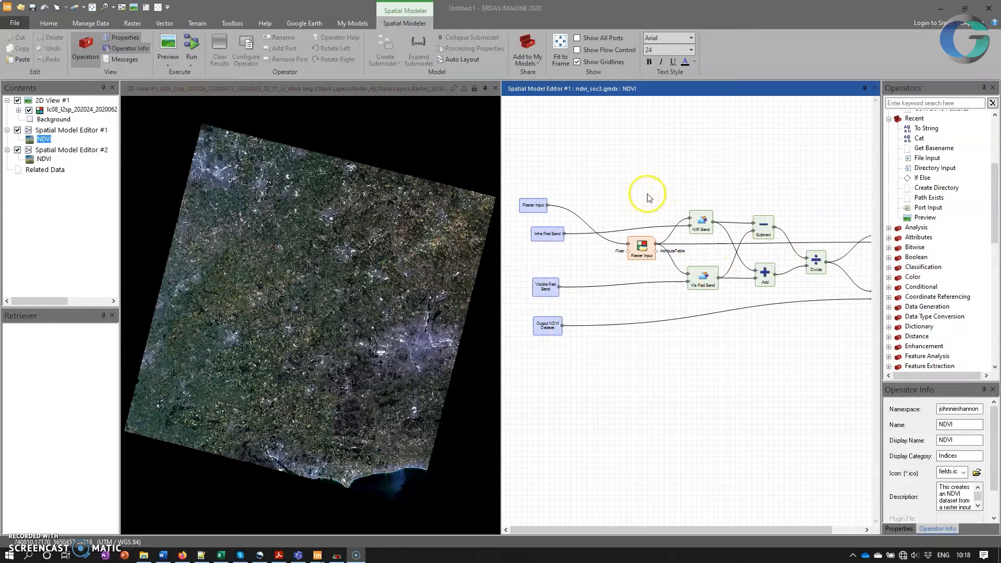
{"action": "left_click", "coordinate": [364, 24]}
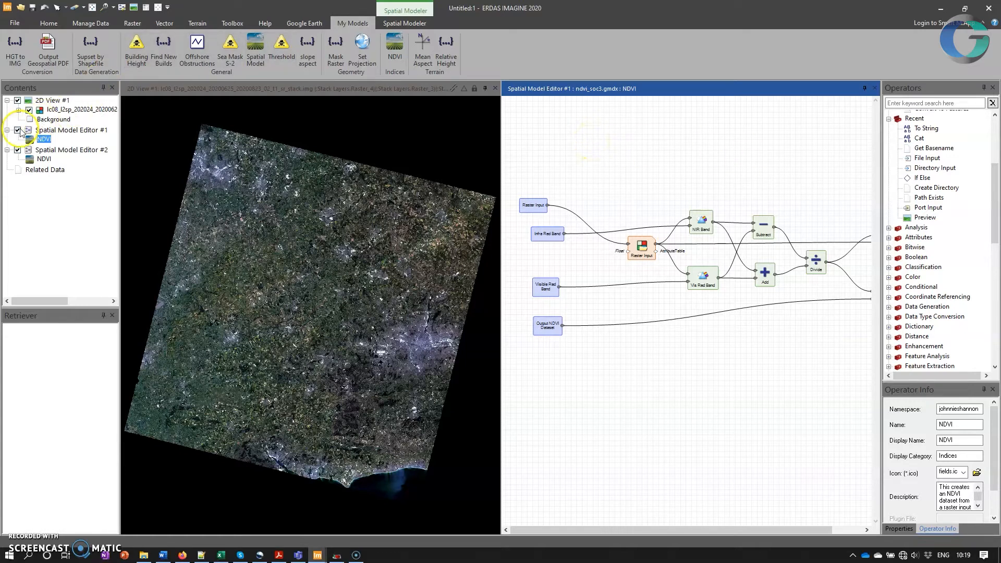
{"action": "left_click", "coordinate": [17, 101]}
{"action": "left_click_drag", "start_coordinate": [263, 156], "coordinate": [390, 161]}
{"action": "scroll", "coordinate": [390, 160], "scroll_direction": "up", "scroll_amount": 1}
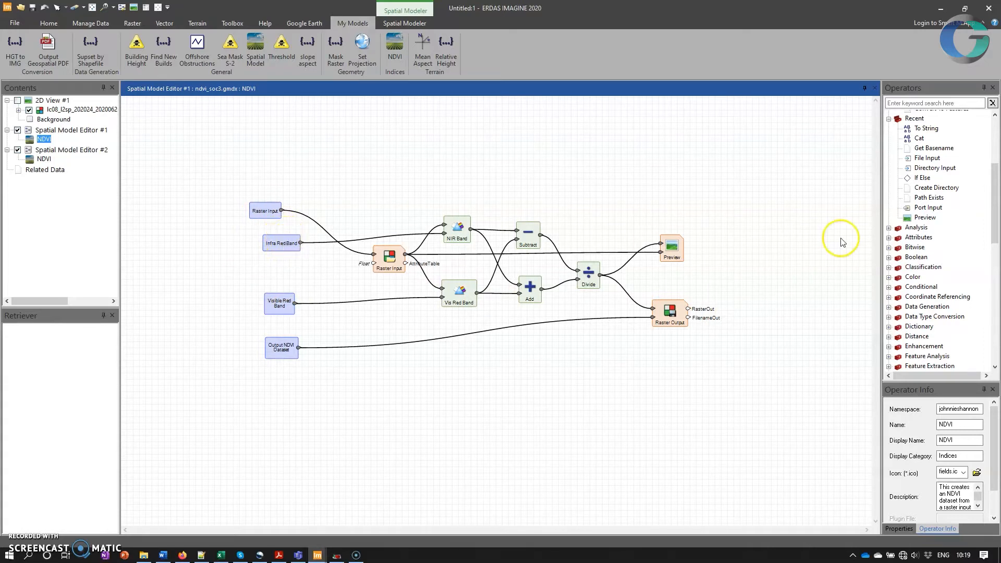
Add a Directory Input operator below the NDVI model, set it to the L8_collection2 folder and run only that operator.
{"action": "left_click_drag", "start_coordinate": [928, 172], "coordinate": [342, 377]}
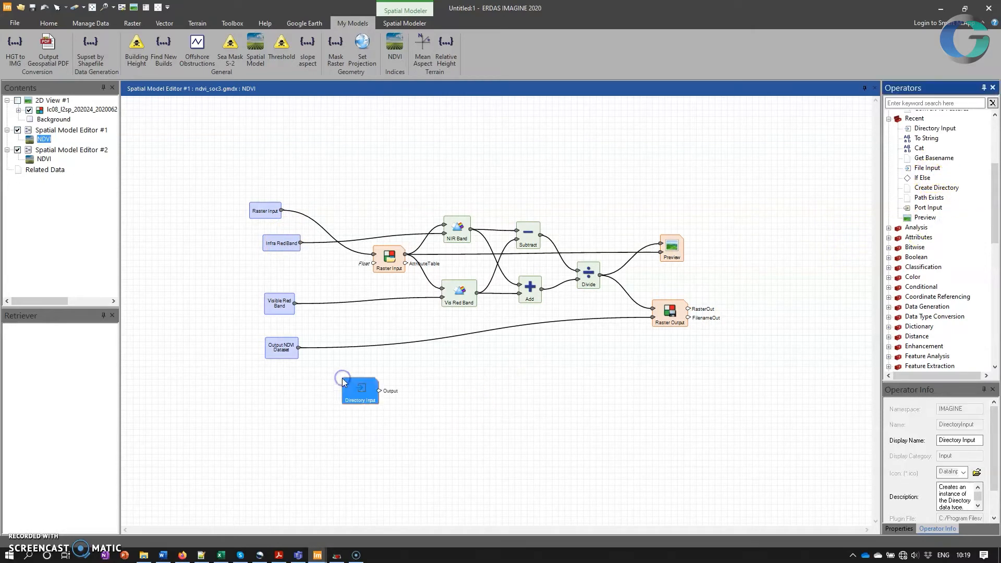
{"action": "left_click", "coordinate": [359, 390]}
{"action": "double_click", "coordinate": [358, 388]}
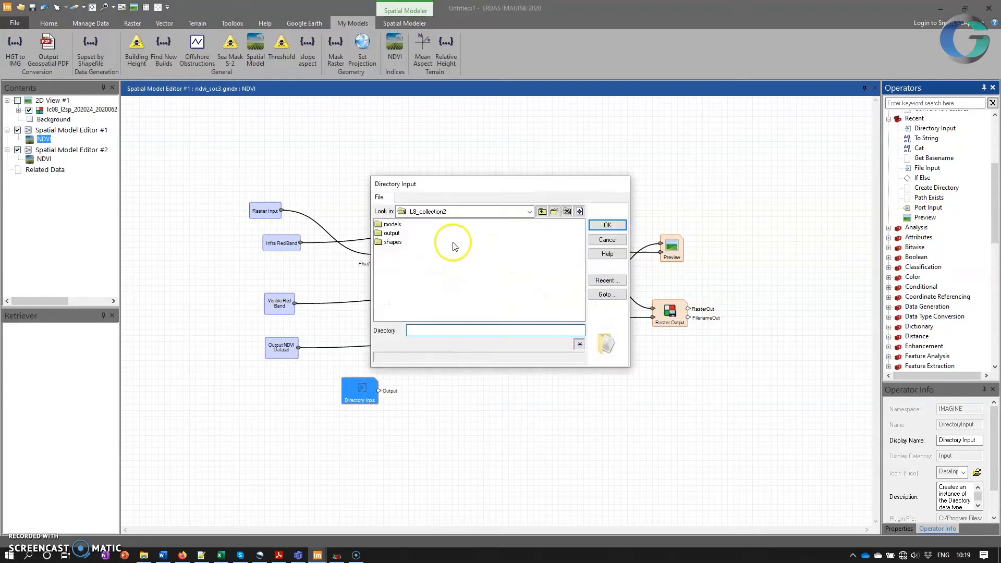
{"action": "left_click", "coordinate": [606, 225]}
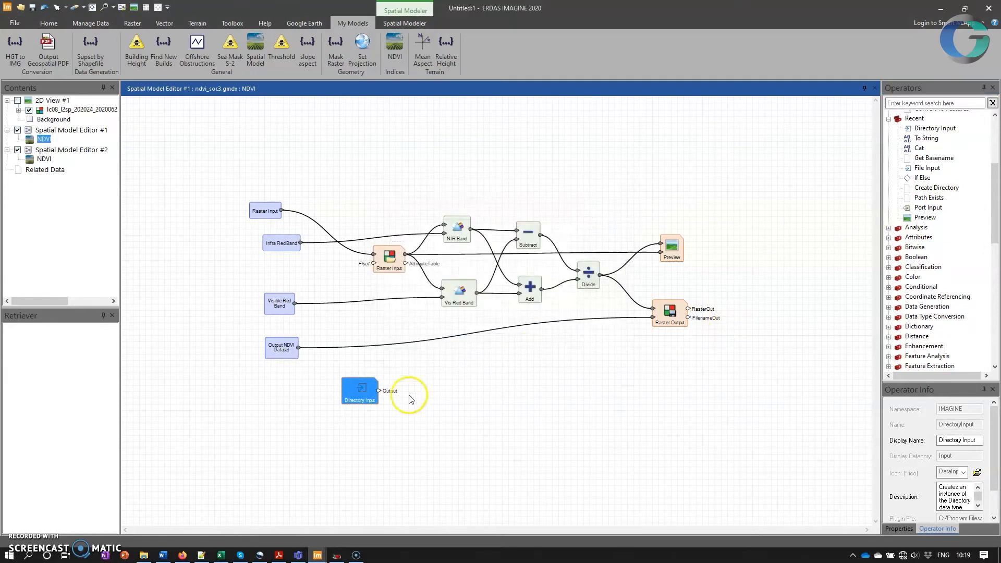
{"action": "right_click", "coordinate": [363, 392]}
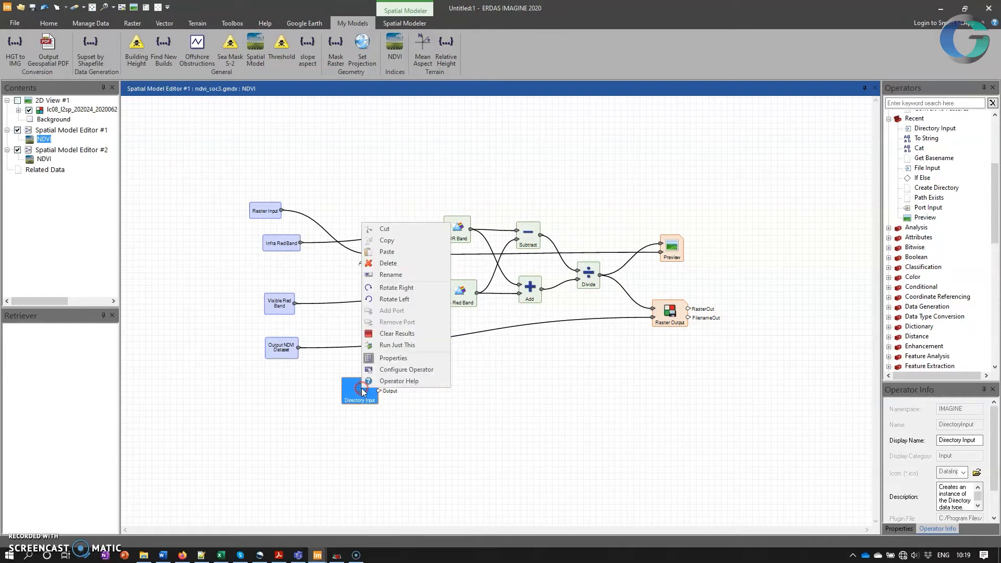
{"action": "left_click", "coordinate": [397, 346]}
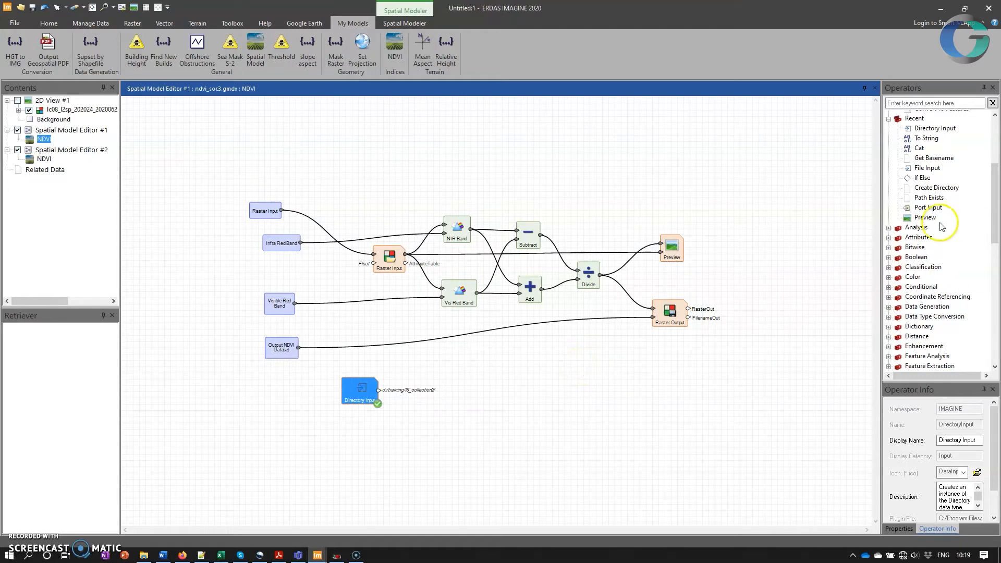
Add a File Input operator below Directory Input, choose lc08_l2sp_202024_20200625_20200823_02_t1_sr_stack.img and run only that operator.
{"action": "left_click_drag", "start_coordinate": [927, 167], "coordinate": [398, 425]}
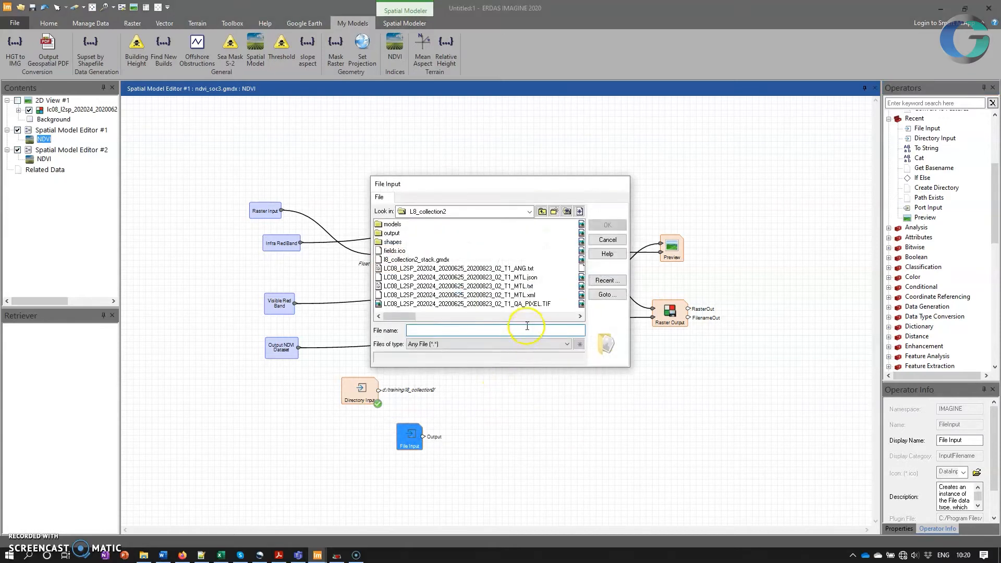
{"action": "left_click", "coordinate": [528, 316]}
{"action": "left_click", "coordinate": [530, 316]}
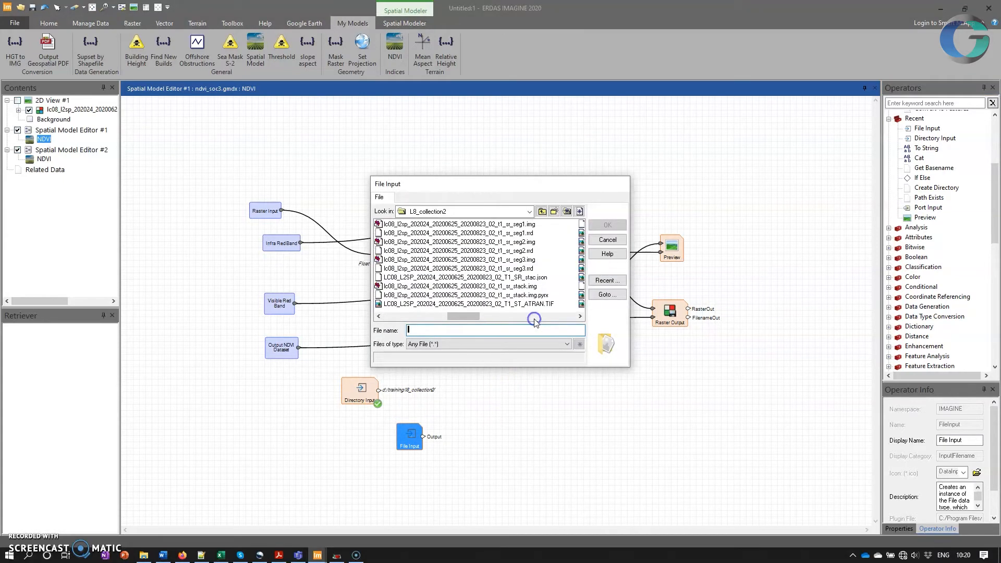
{"action": "left_click", "coordinate": [518, 286]}
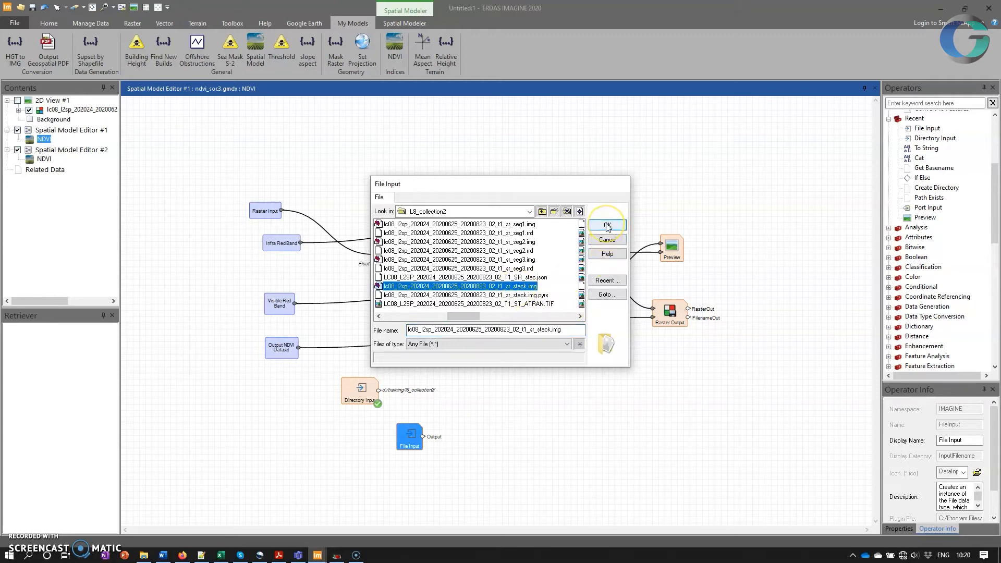
{"action": "left_click", "coordinate": [607, 225]}
{"action": "right_click", "coordinate": [410, 443]}
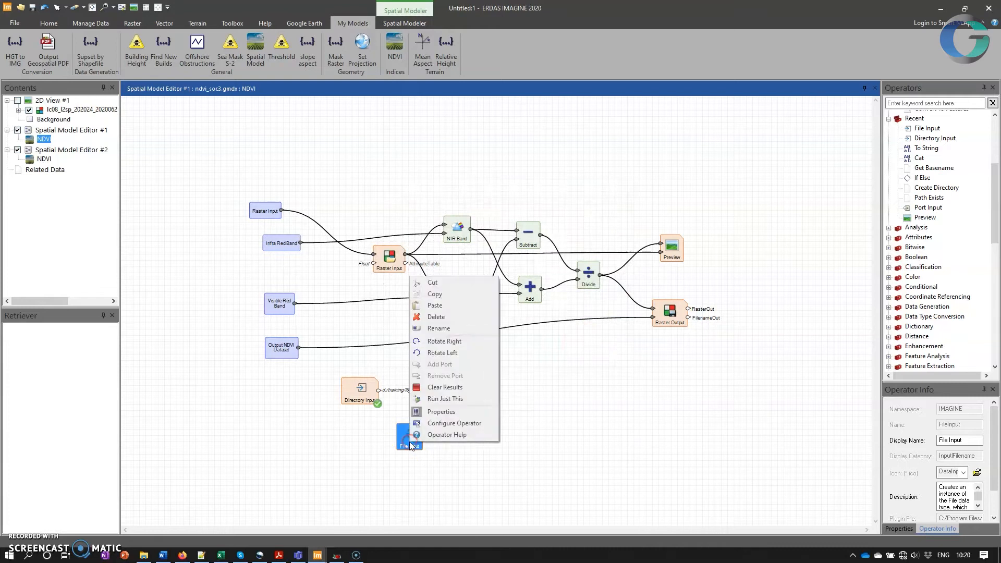
{"action": "left_click", "coordinate": [442, 398]}
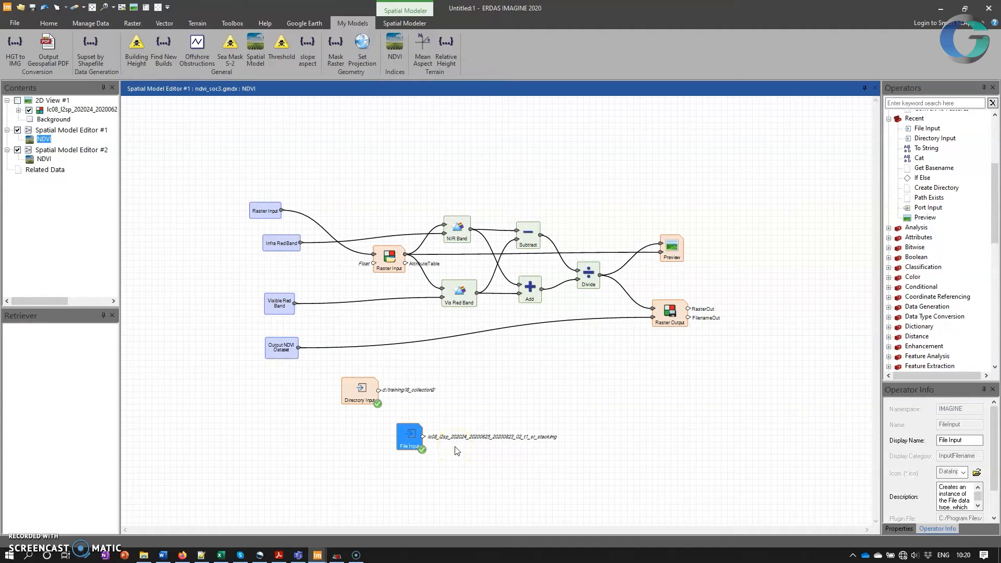
Add a Get Basename operator beside File Input and connect the File Input output to its Filename port.
{"action": "left_click", "coordinate": [947, 168]}
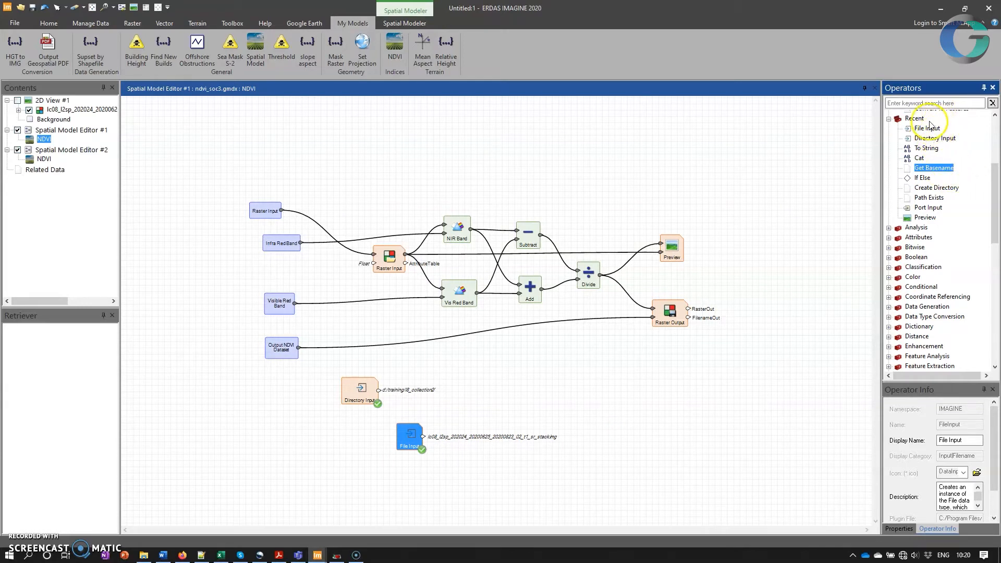
{"action": "left_click_drag", "start_coordinate": [938, 167], "coordinate": [602, 408]}
{"action": "left_click_drag", "start_coordinate": [509, 419], "coordinate": [511, 420]}
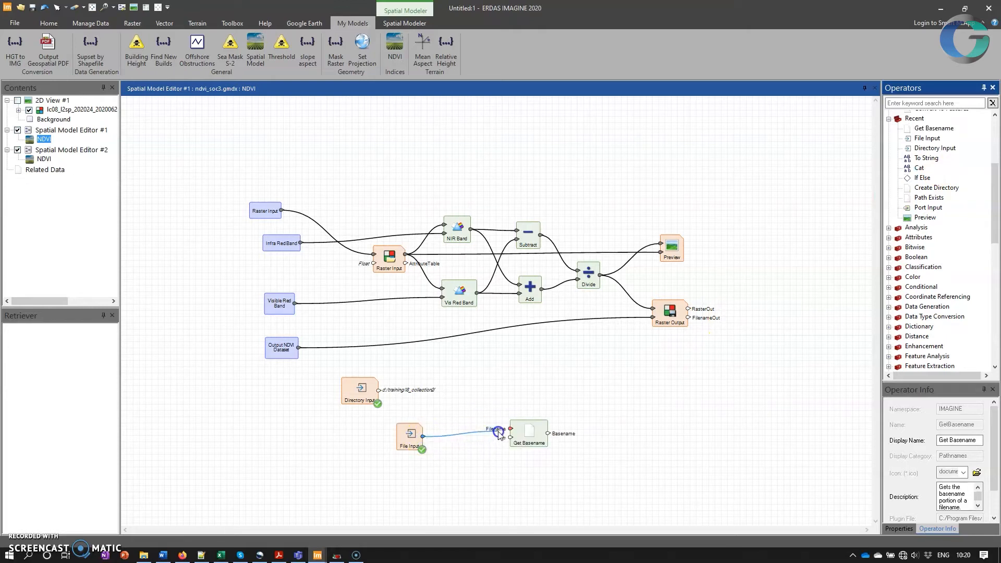
{"action": "left_click_drag", "start_coordinate": [510, 431], "coordinate": [510, 429]}
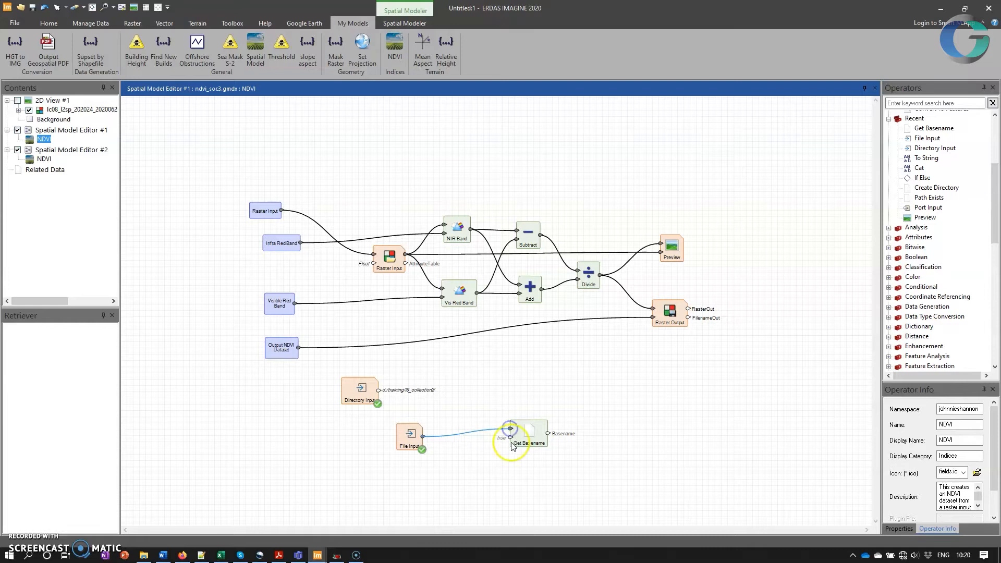
Display the Get Basename operator's properties, shift it closer to File Input and run only that operator.
{"action": "left_click", "coordinate": [526, 438]}
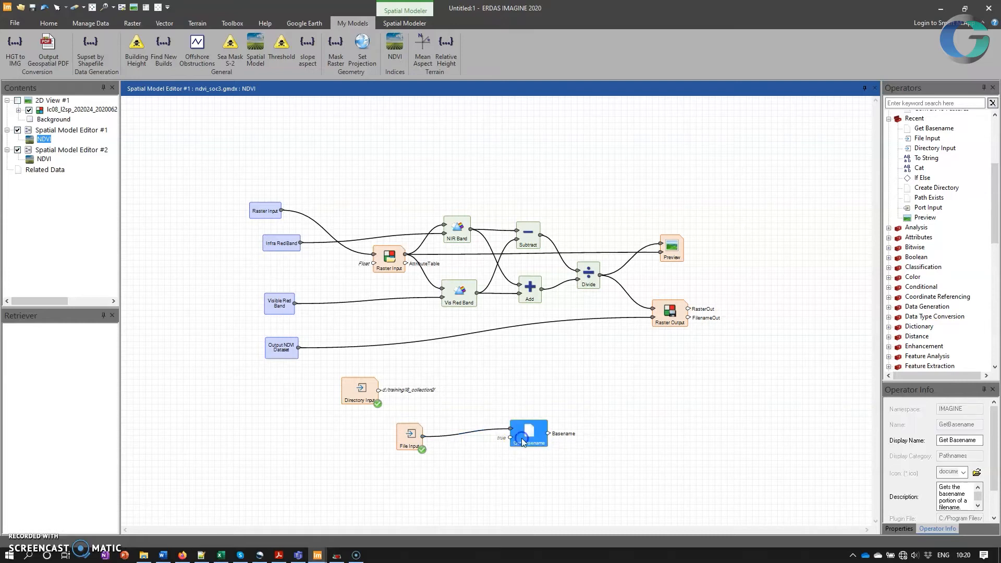
{"action": "left_click", "coordinate": [898, 528]}
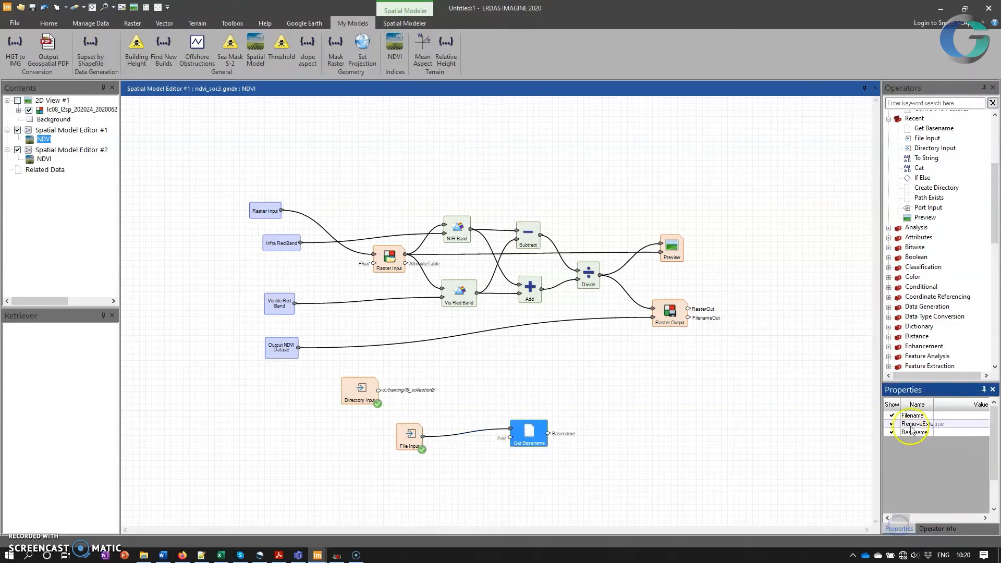
{"action": "left_click_drag", "start_coordinate": [521, 437], "coordinate": [499, 437]}
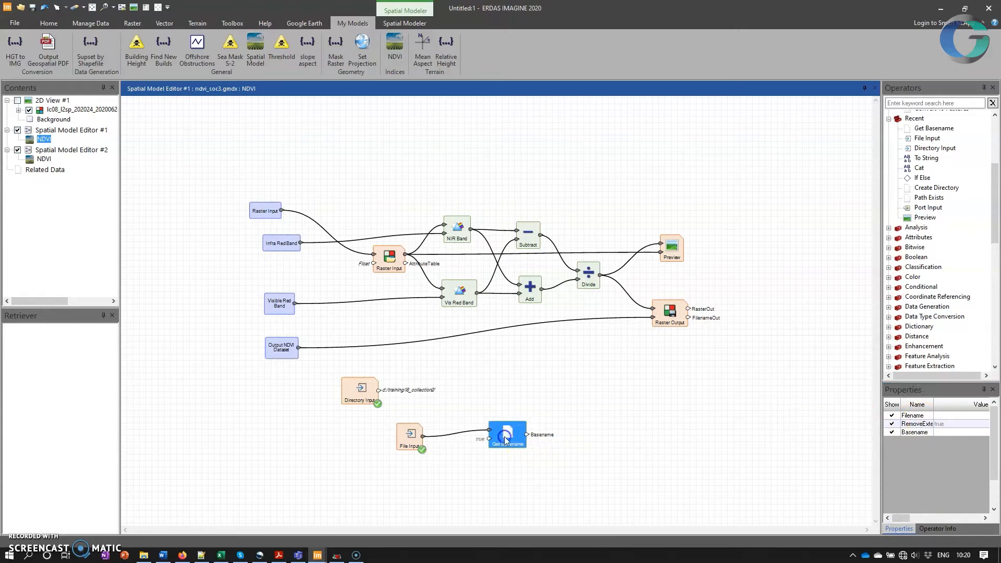
{"action": "right_click", "coordinate": [507, 434]}
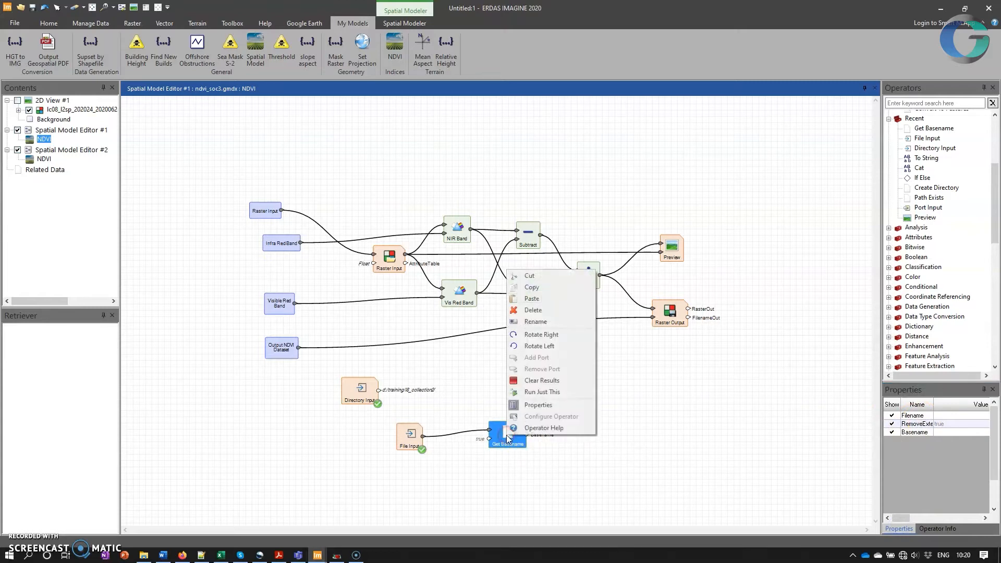
{"action": "left_click", "coordinate": [539, 392]}
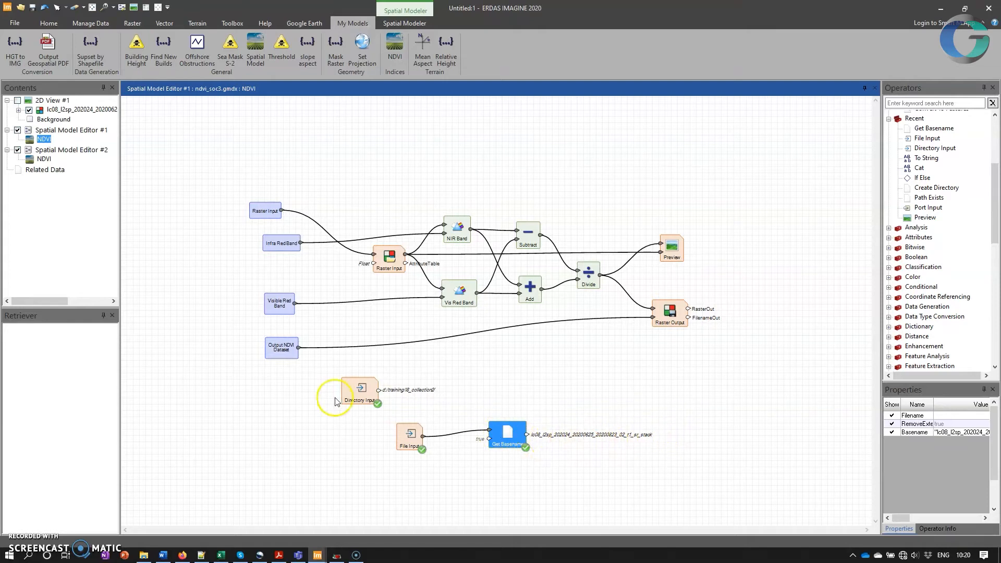
Reposition Directory Input slightly and add a Cat operator to the right of the Directory Input and Get Basename operators.
{"action": "left_click_drag", "start_coordinate": [367, 401], "coordinate": [377, 392]}
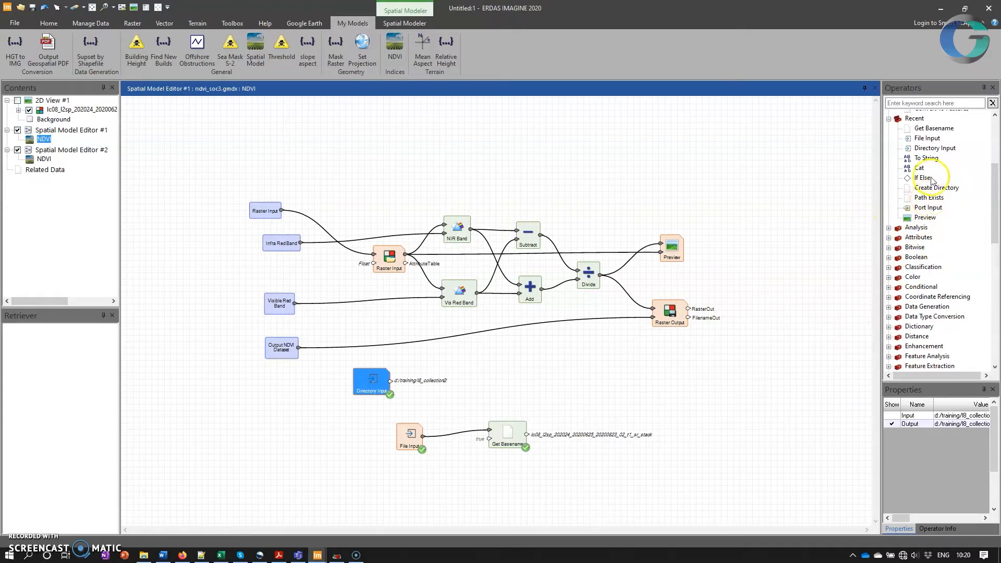
{"action": "left_click_drag", "start_coordinate": [918, 170], "coordinate": [752, 340]}
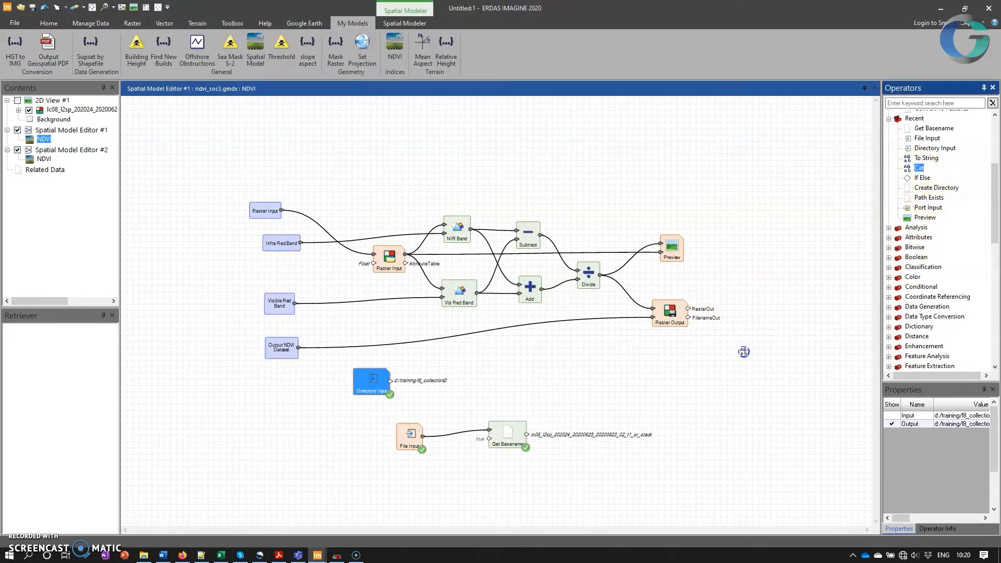
{"action": "left_click_drag", "start_coordinate": [647, 393], "coordinate": [645, 394]}
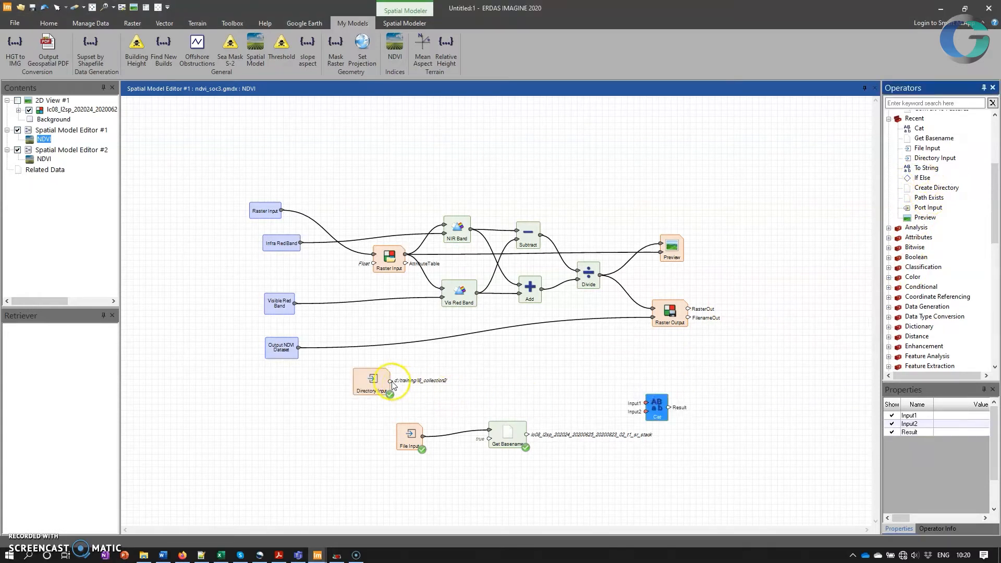
Try to connect the Directory Input output directly to the Cat operator's Input1 port.
{"action": "left_click_drag", "start_coordinate": [392, 384], "coordinate": [644, 404]}
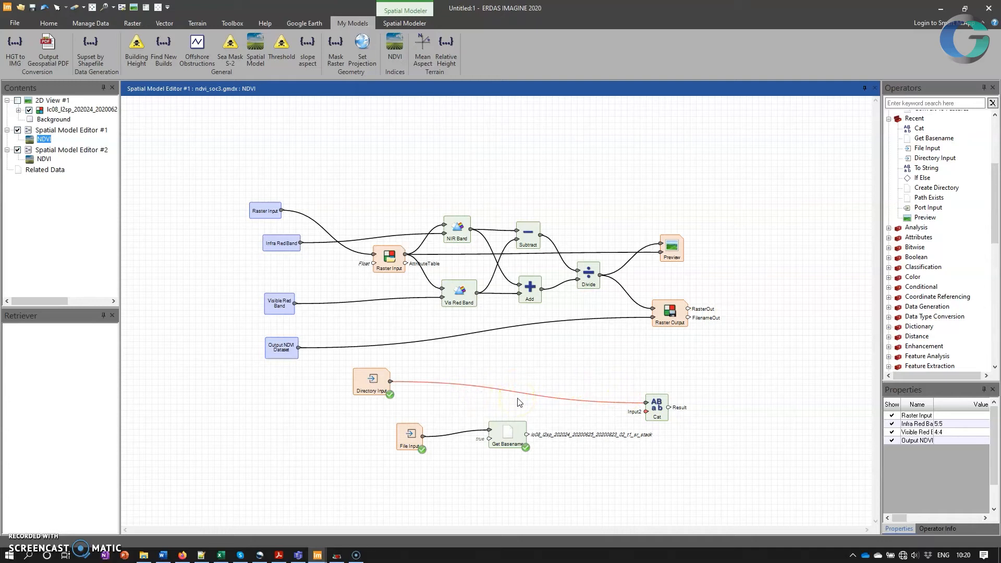
{"action": "left_click_drag", "start_coordinate": [646, 403], "coordinate": [534, 398]}
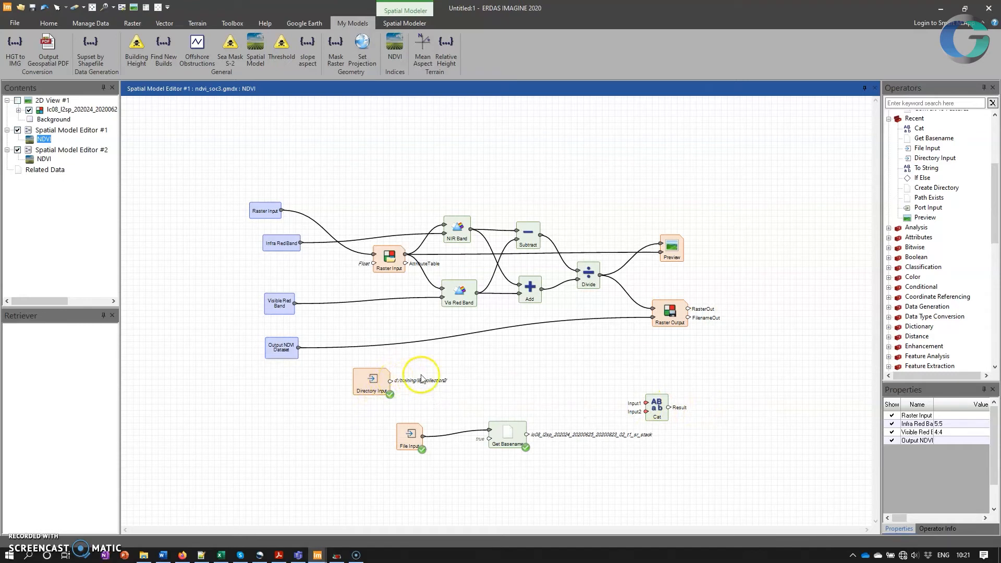
Add a To String operator between Directory Input and Cat, feed it the Directory Input output and run only that operator.
{"action": "left_click_drag", "start_coordinate": [926, 167], "coordinate": [513, 379]}
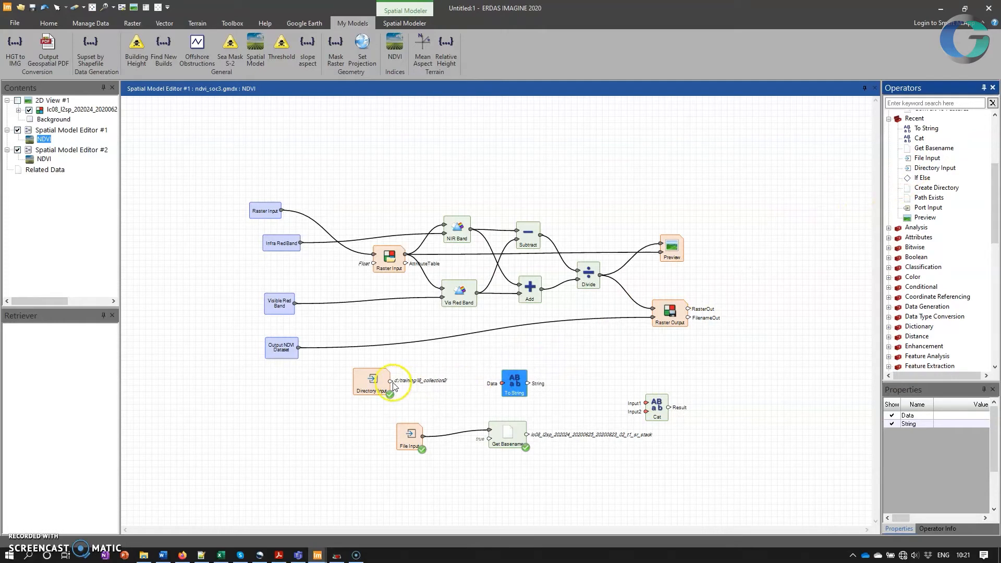
{"action": "left_click_drag", "start_coordinate": [391, 383], "coordinate": [417, 385]}
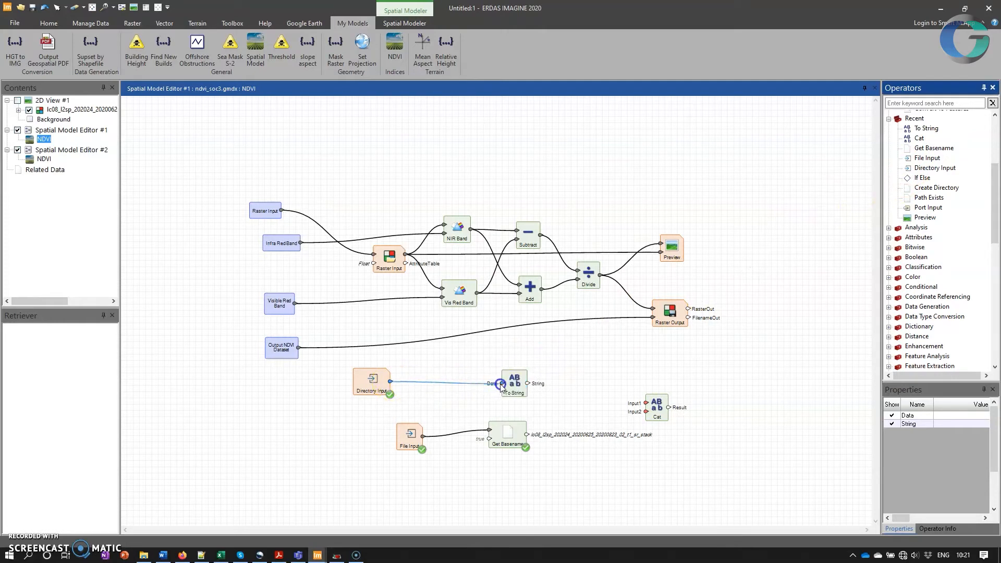
{"action": "left_click_drag", "start_coordinate": [500, 385], "coordinate": [501, 384]}
{"action": "right_click", "coordinate": [516, 383]}
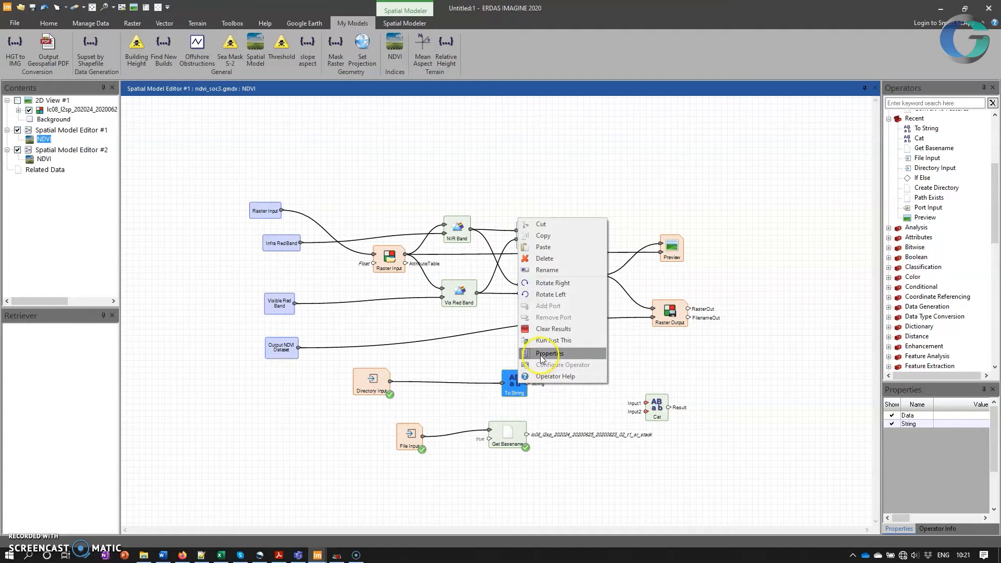
{"action": "left_click", "coordinate": [544, 340]}
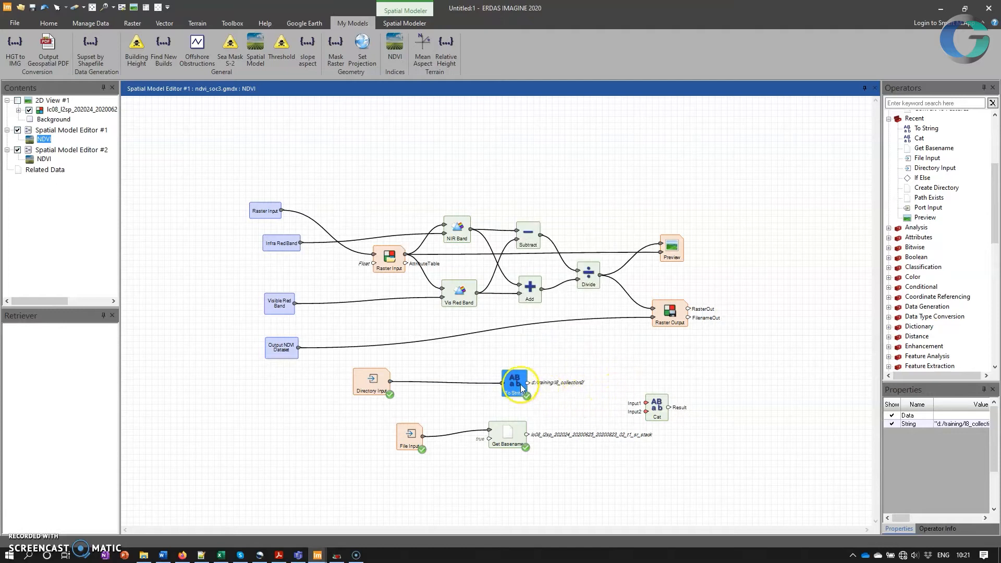
Connect the To String output to Cat's Input1 and the Get Basename output to Cat's Input2.
{"action": "left_click_drag", "start_coordinate": [527, 384], "coordinate": [646, 402]}
{"action": "left_click", "coordinate": [600, 406]}
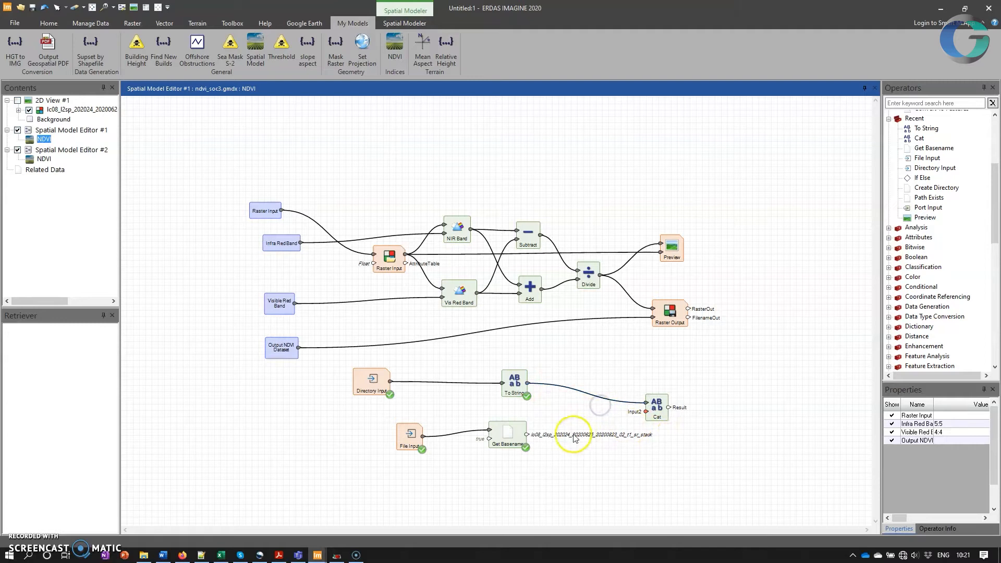
{"action": "left_click_drag", "start_coordinate": [526, 435], "coordinate": [636, 413]}
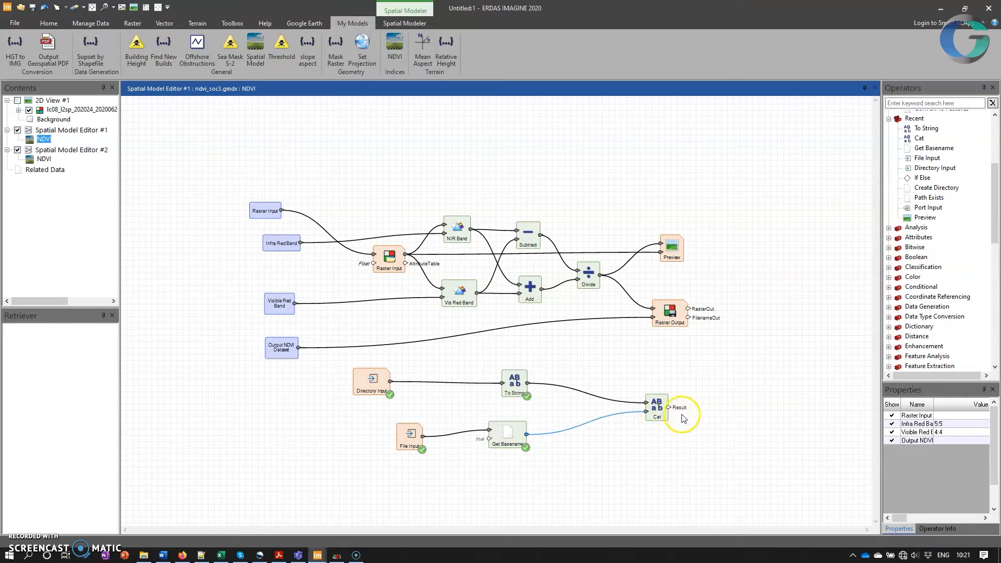
Add a third input port to the Cat operator.
{"action": "left_click", "coordinate": [655, 413]}
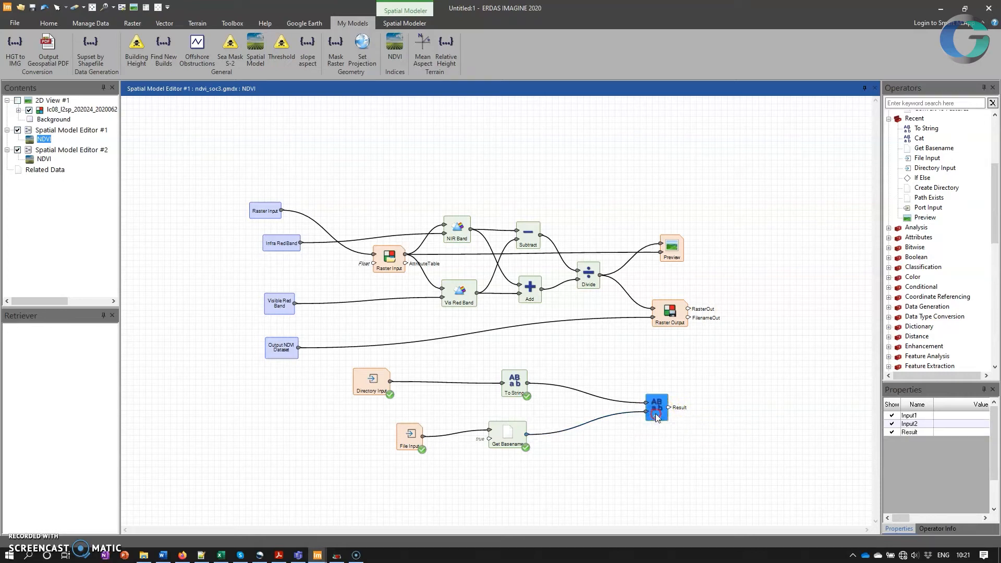
{"action": "right_click", "coordinate": [656, 416]}
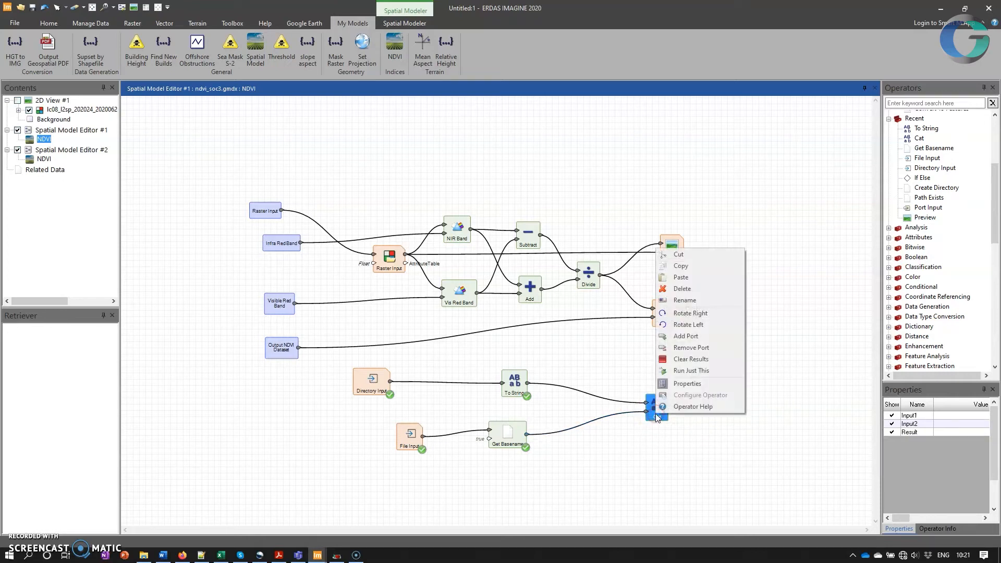
{"action": "left_click", "coordinate": [707, 348]}
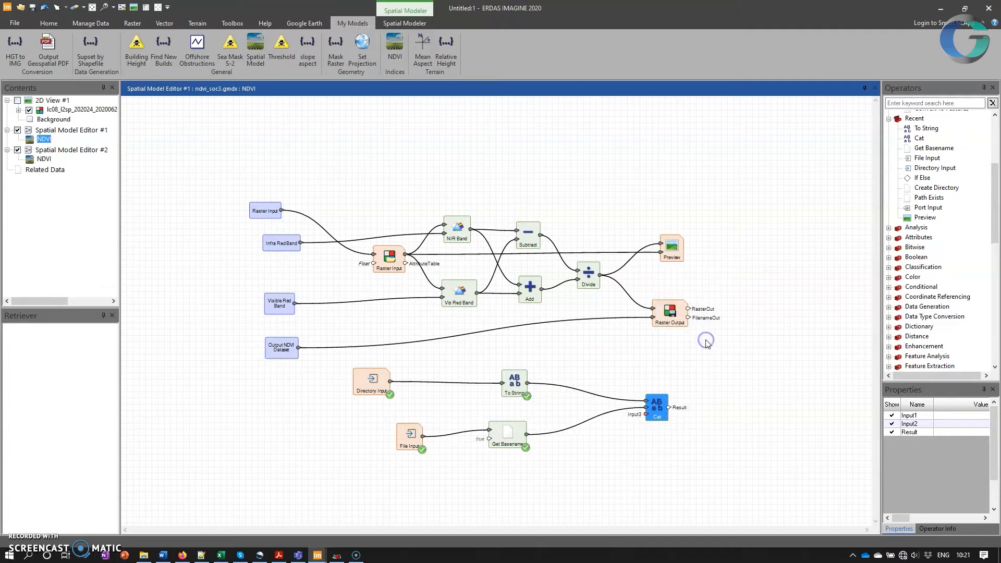
Set the Cat operator's Input3 value to "_ndvi.img".
{"action": "left_click", "coordinate": [661, 417]}
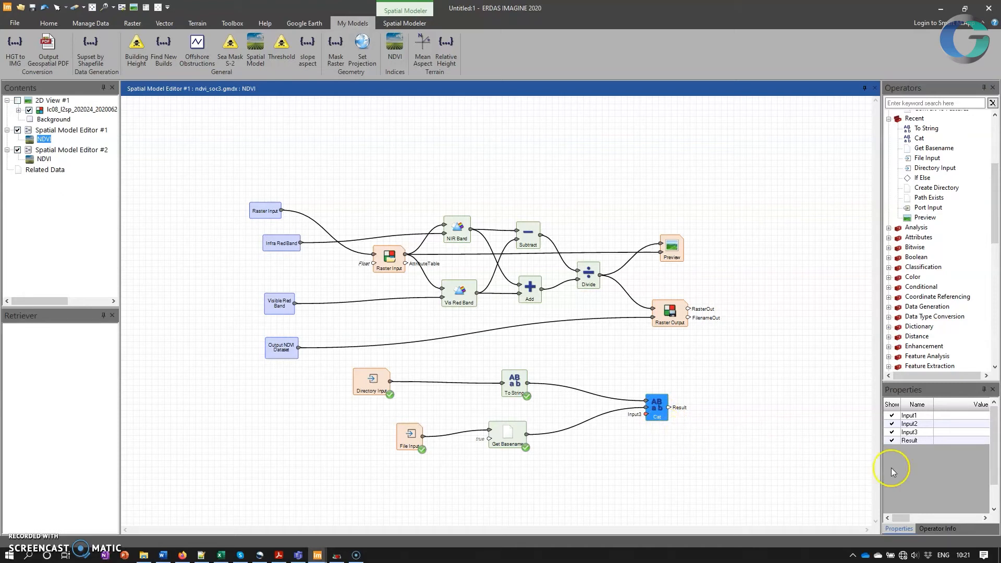
{"action": "left_click", "coordinate": [945, 431]}
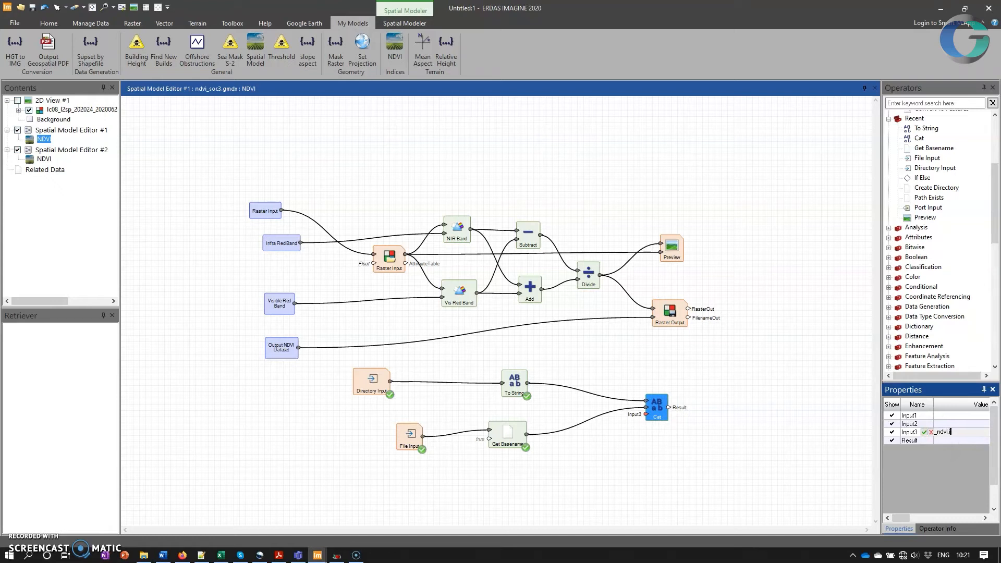
{"action": "left_click", "coordinate": [775, 456]}
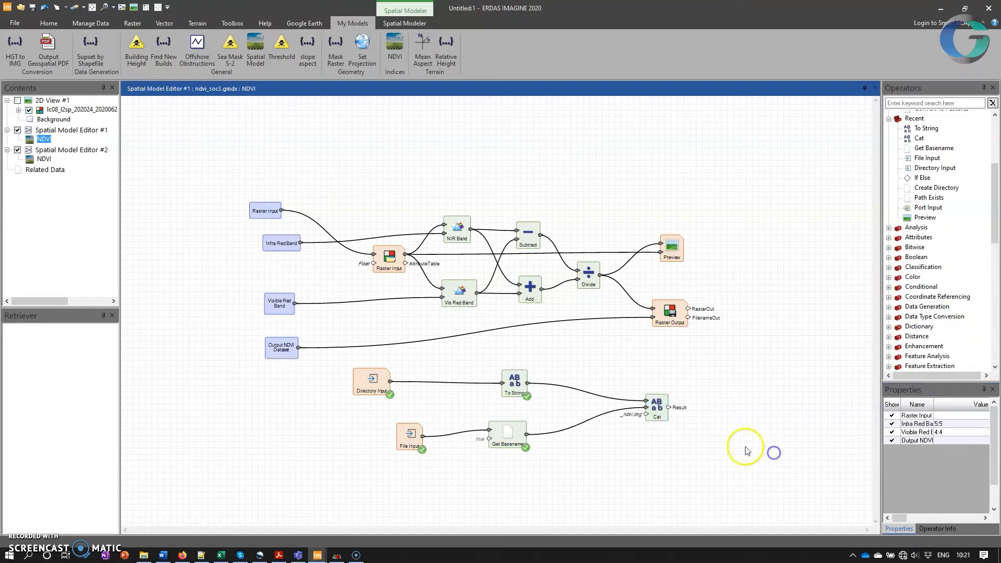
Run only the Cat operator and examine the concatenated output file name.
{"action": "right_click", "coordinate": [660, 411]}
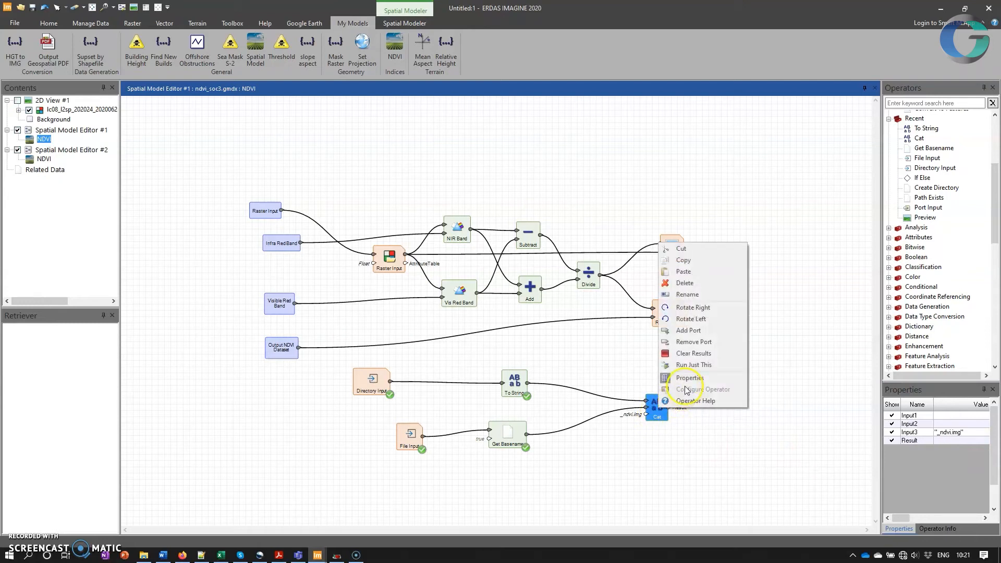
{"action": "left_click", "coordinate": [686, 366]}
{"action": "left_click_drag", "start_coordinate": [772, 432], "coordinate": [669, 431]}
{"action": "scroll", "coordinate": [694, 428], "scroll_direction": "up", "scroll_amount": 2}
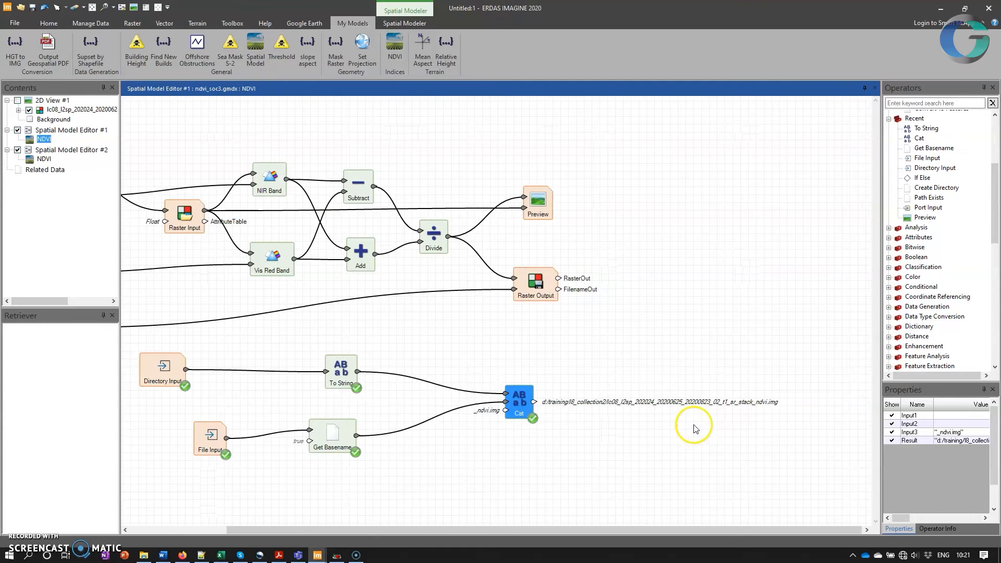
{"action": "scroll", "coordinate": [694, 429], "scroll_direction": "up", "scroll_amount": 2}
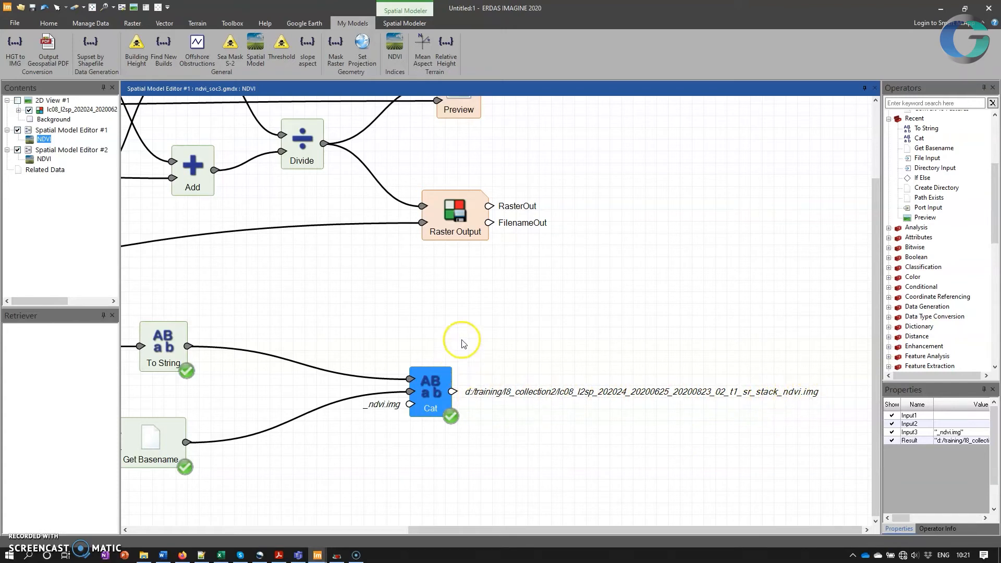
Disconnect Output NDVI Dataset from Raster Output and connect the Cat result to Raster Output's Filename port instead.
{"action": "scroll", "coordinate": [499, 320], "scroll_direction": "down", "scroll_amount": 5}
{"action": "left_click_drag", "start_coordinate": [494, 320], "coordinate": [685, 313]}
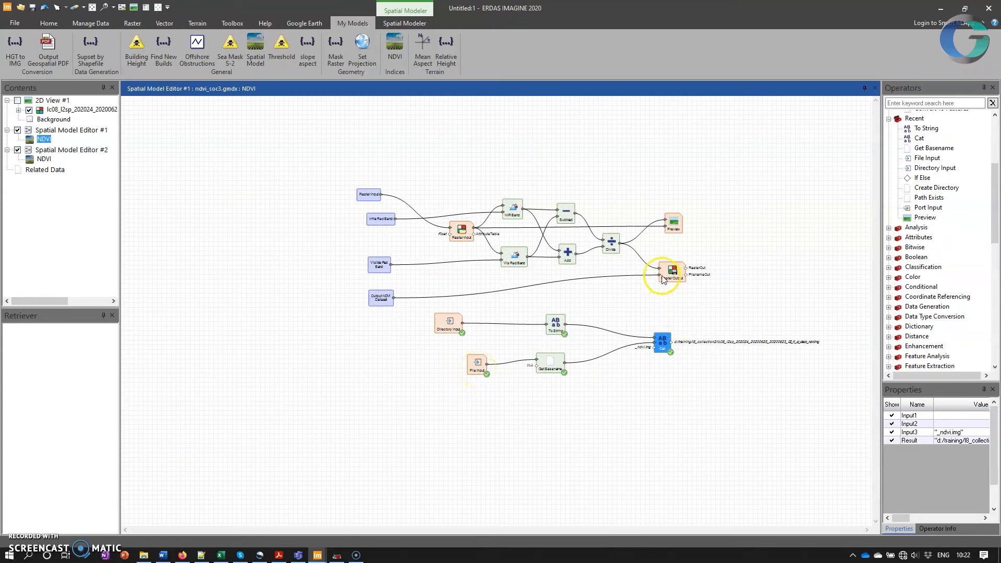
{"action": "left_click_drag", "start_coordinate": [556, 289], "coordinate": [556, 288]}
{"action": "left_click_drag", "start_coordinate": [382, 298], "coordinate": [376, 298]}
{"action": "left_click_drag", "start_coordinate": [670, 341], "coordinate": [657, 277]}
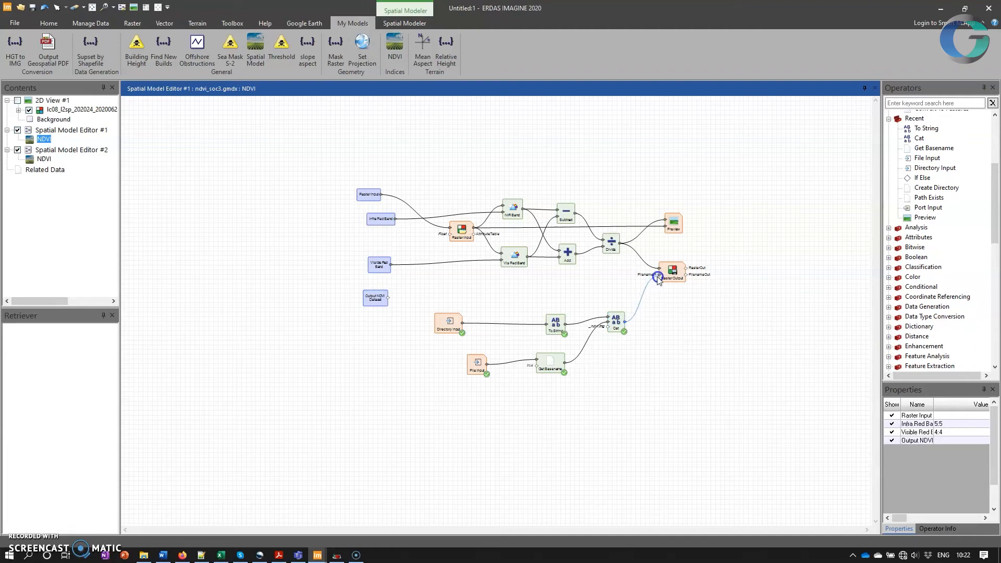
Delete the File Input operator and connect the Raster Input port to Get Basename's Filename input.
{"action": "scroll", "coordinate": [479, 369], "scroll_direction": "up", "scroll_amount": 1}
{"action": "left_click", "coordinate": [477, 365]}
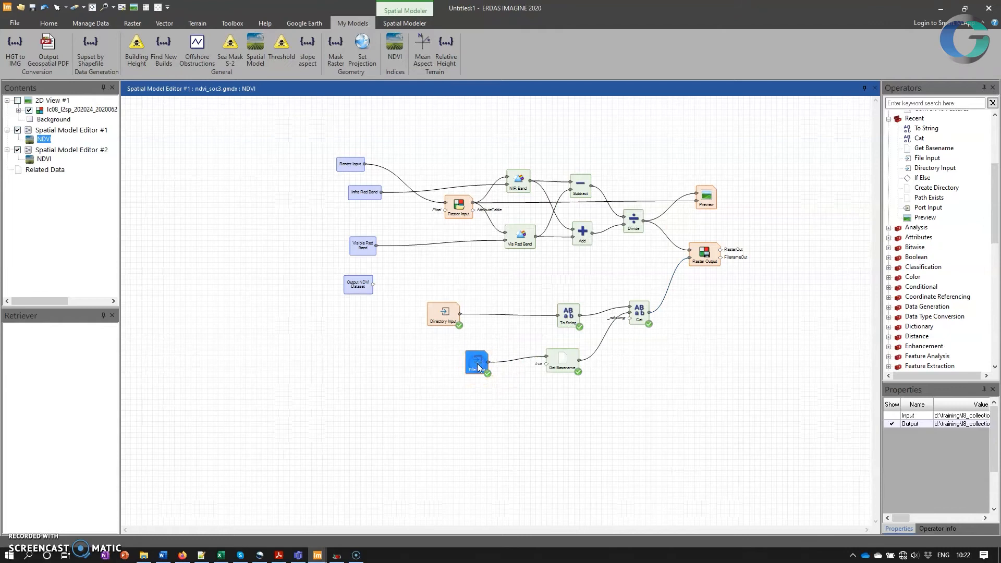
{"action": "key", "text": "Delete"}
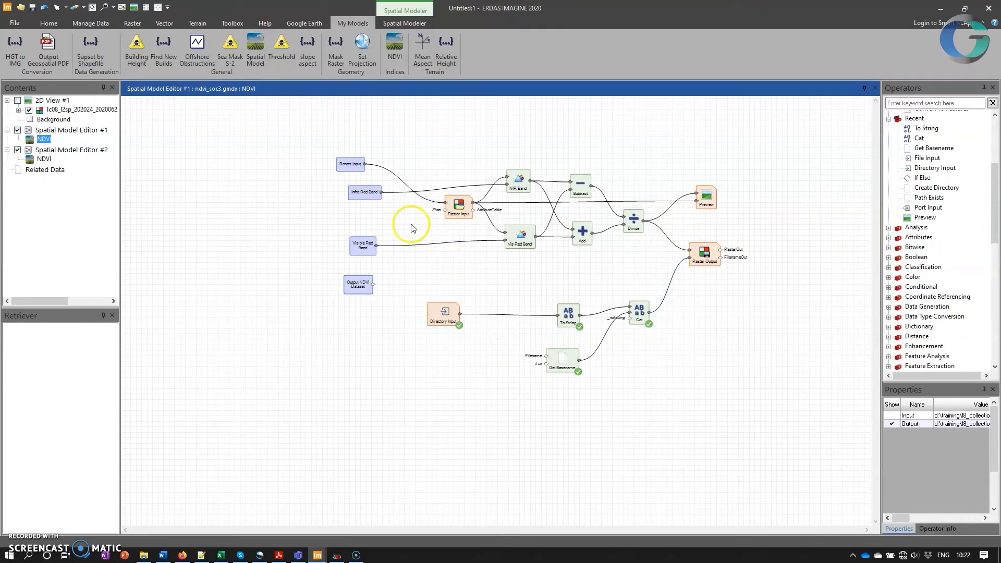
{"action": "left_click_drag", "start_coordinate": [365, 166], "coordinate": [545, 357]}
Show the Directory Input operator's Input port and connect the Output NDVI Dataset port to it.
{"action": "left_click_drag", "start_coordinate": [443, 314], "coordinate": [436, 295]}
{"action": "left_click", "coordinate": [446, 335]}
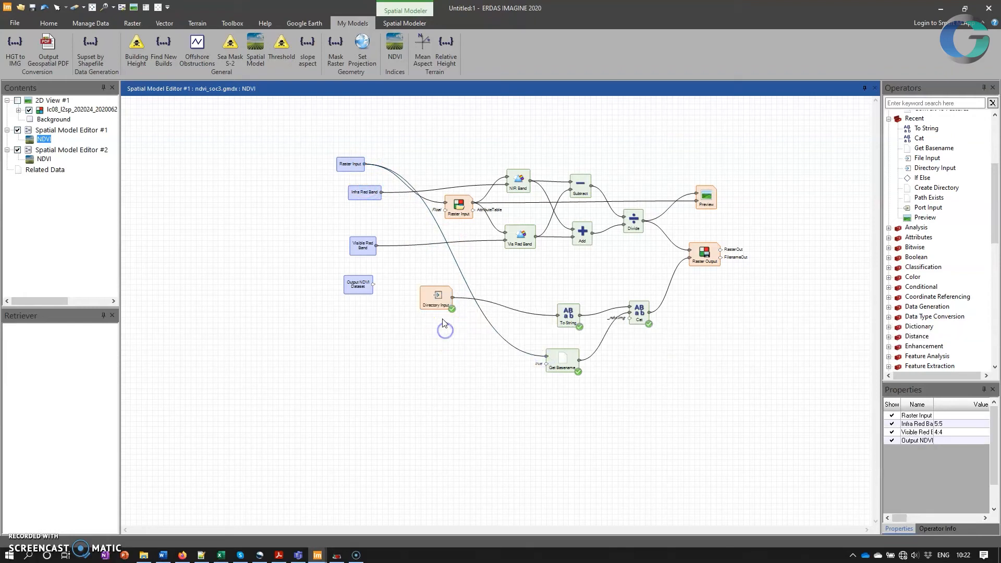
{"action": "left_click", "coordinate": [438, 305]}
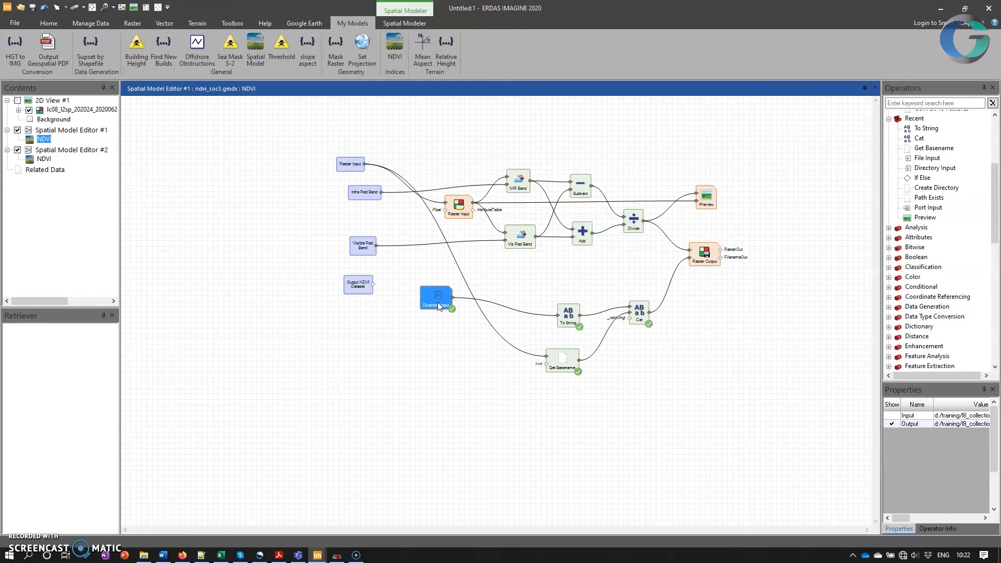
{"action": "left_click", "coordinate": [891, 415]}
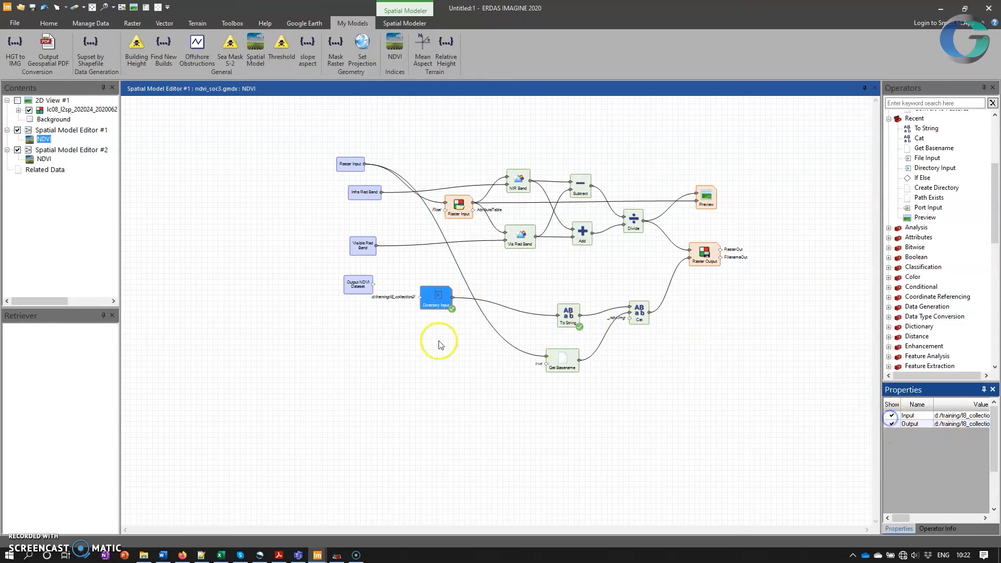
{"action": "scroll", "coordinate": [398, 342], "scroll_direction": "up", "scroll_amount": 2}
{"action": "left_click", "coordinate": [361, 259]}
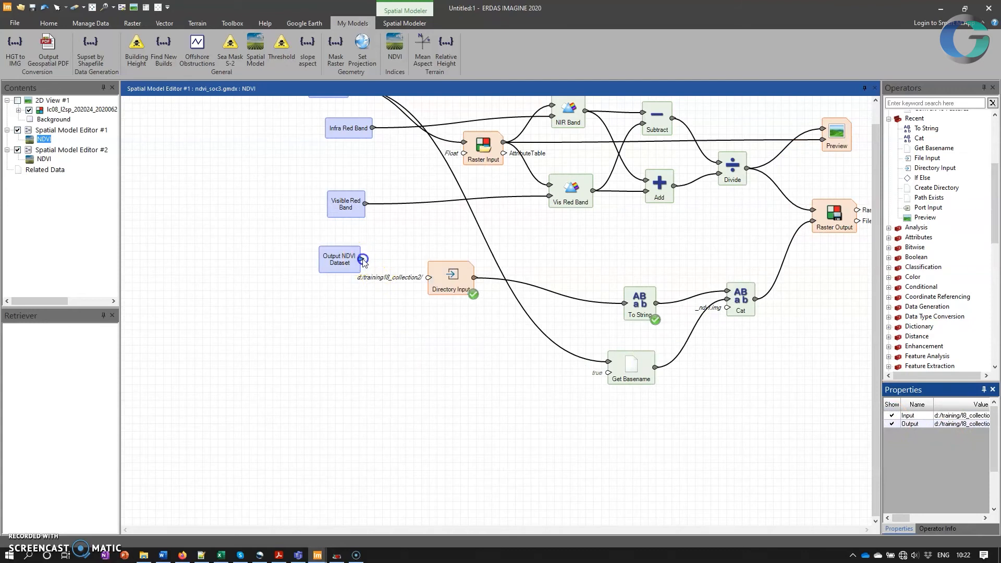
{"action": "left_click_drag", "start_coordinate": [404, 278], "coordinate": [428, 278]}
Rename the Output NDVI Dataset port to "Output Directory" and set its description to "Enter the desired output directory".
{"action": "left_click", "coordinate": [351, 267]}
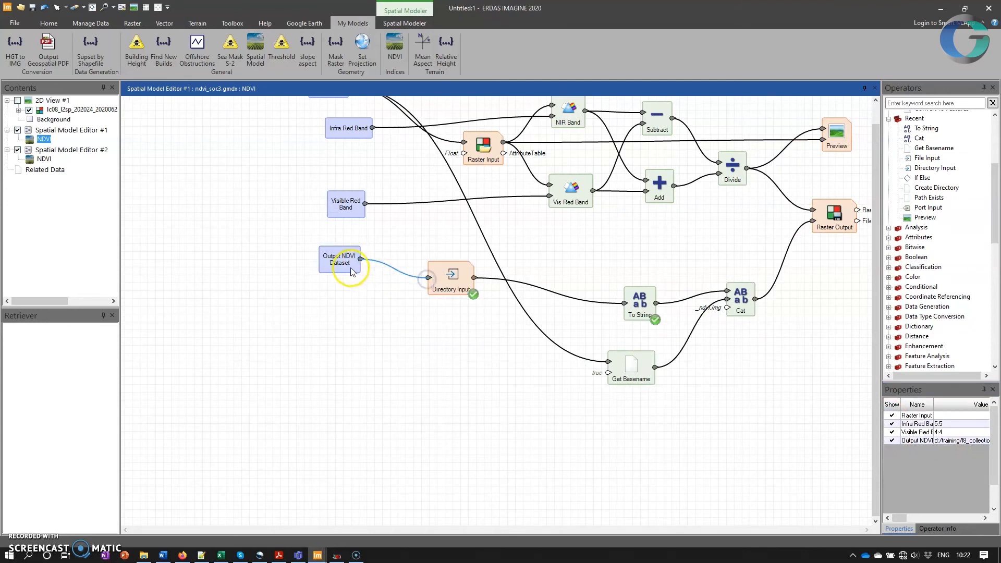
{"action": "double_click", "coordinate": [350, 267]}
{"action": "left_click", "coordinate": [129, 161]}
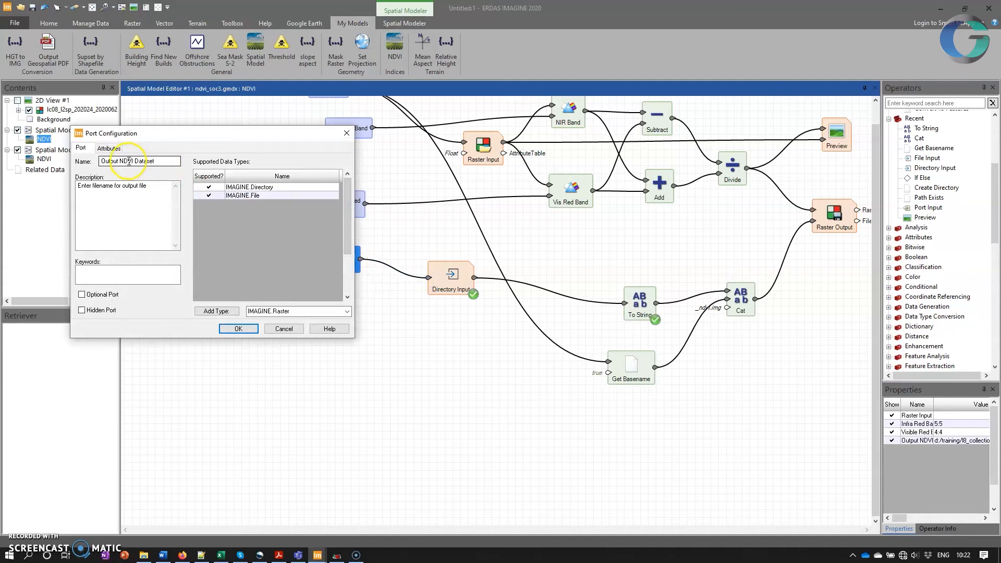
{"action": "left_click_drag", "start_coordinate": [120, 161], "coordinate": [165, 165]}
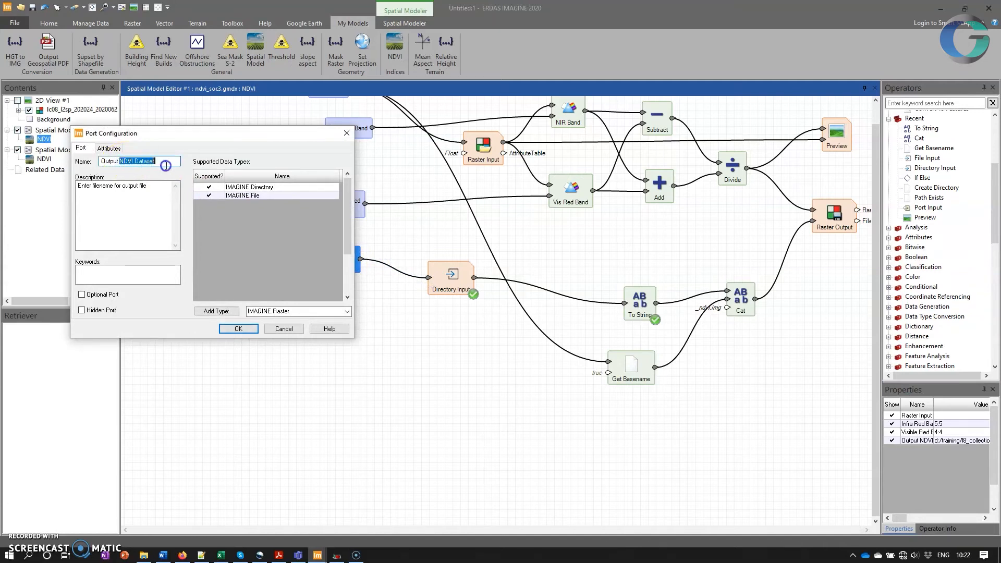
{"action": "type", "text": "Directory"}
{"action": "left_click_drag", "start_coordinate": [152, 187], "coordinate": [91, 187]}
{"action": "type", "text": "the"}
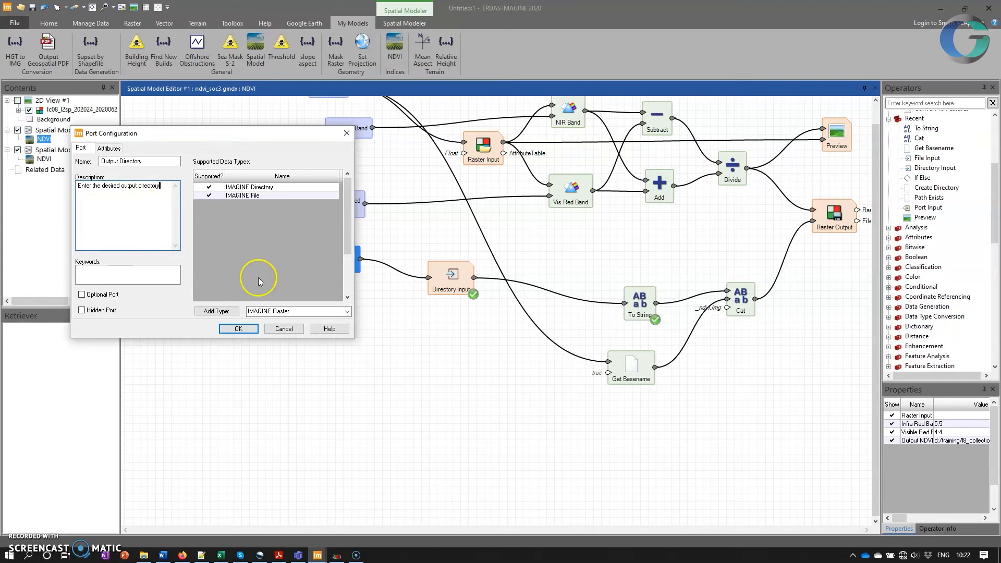
{"action": "left_click", "coordinate": [238, 328]}
{"action": "left_click", "coordinate": [436, 371]}
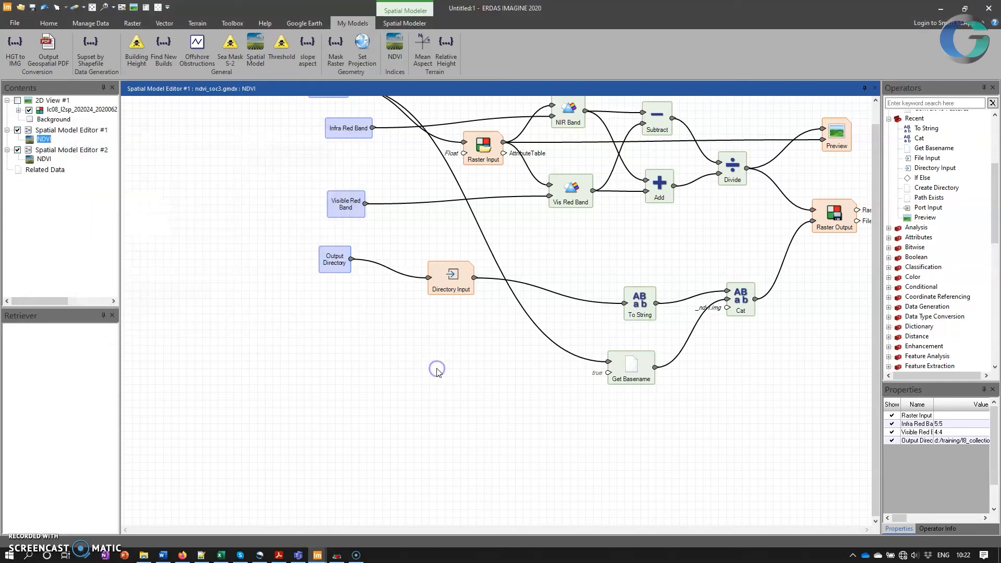
Clear the default value of the model's Output Directory port.
{"action": "left_click", "coordinate": [948, 442]}
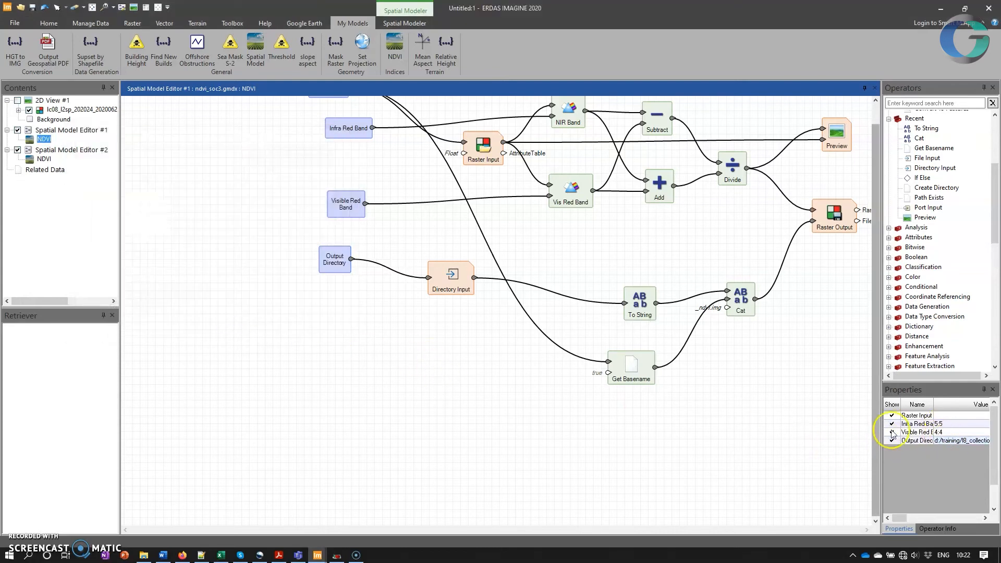
{"action": "left_click", "coordinate": [950, 442]}
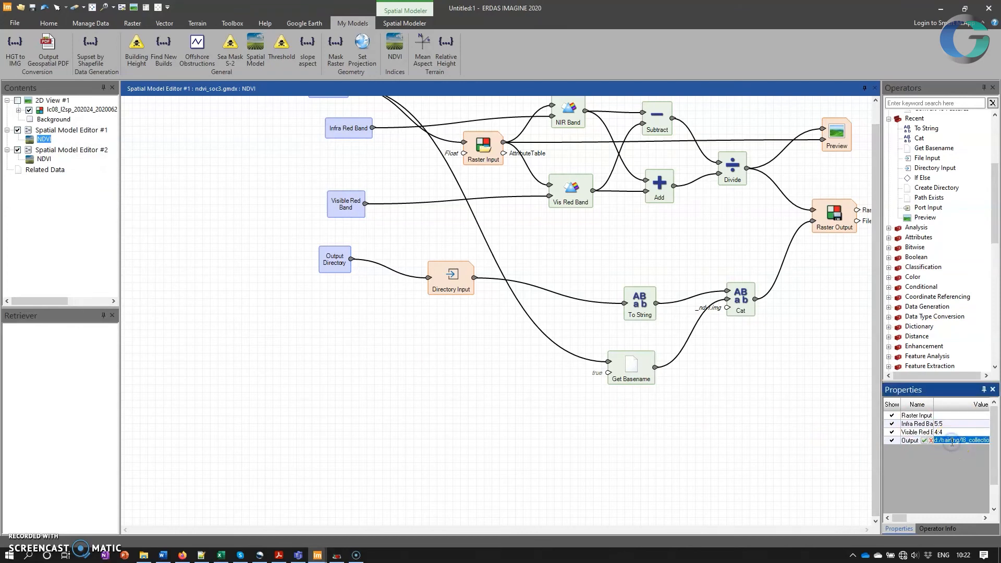
{"action": "key", "text": "Return"}
{"action": "left_click", "coordinate": [757, 443]}
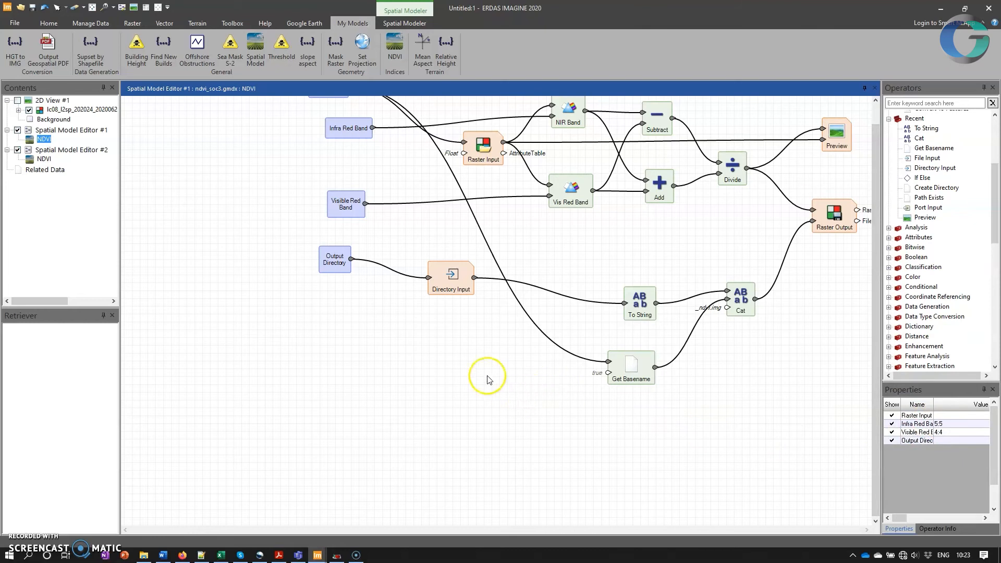
Save the spatial model as ndvi_soc4b.gmdx in the L8_collection2 folder.
{"action": "left_click_drag", "start_coordinate": [445, 356], "coordinate": [356, 432]}
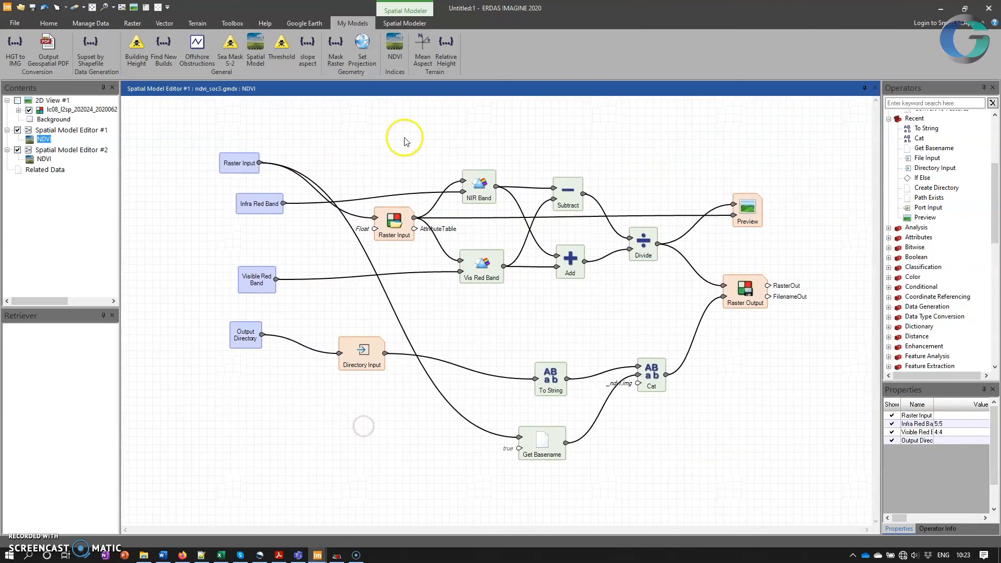
{"action": "right_click", "coordinate": [341, 122]}
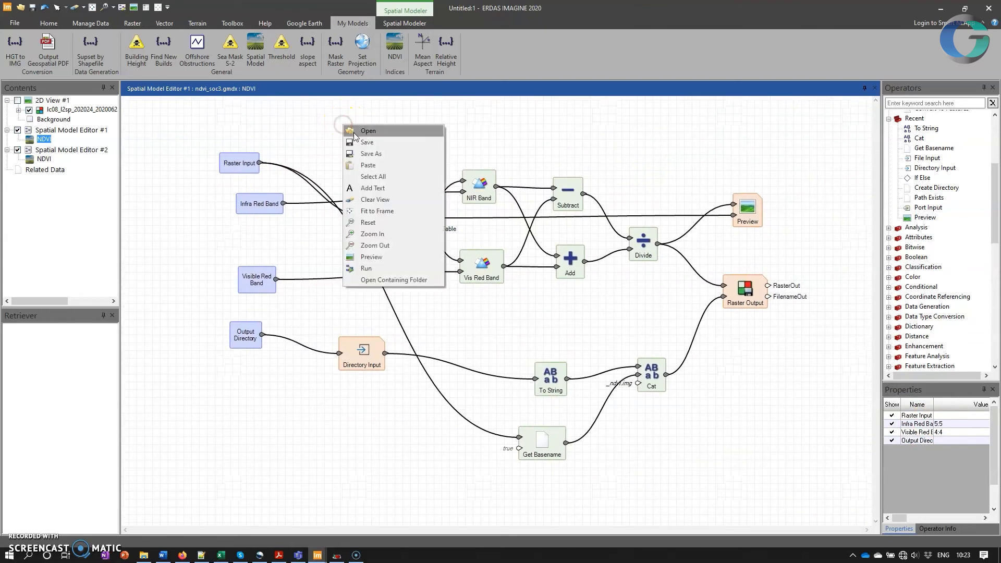
{"action": "left_click", "coordinate": [365, 148]}
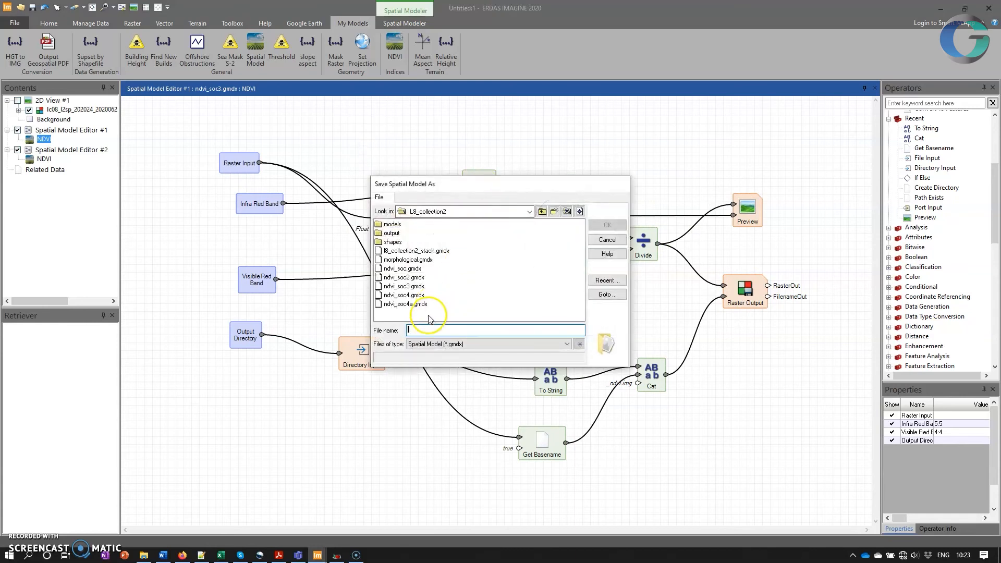
{"action": "left_click", "coordinate": [412, 295]}
{"action": "left_click", "coordinate": [432, 329]}
{"action": "type", "text": "b.gmdx"}
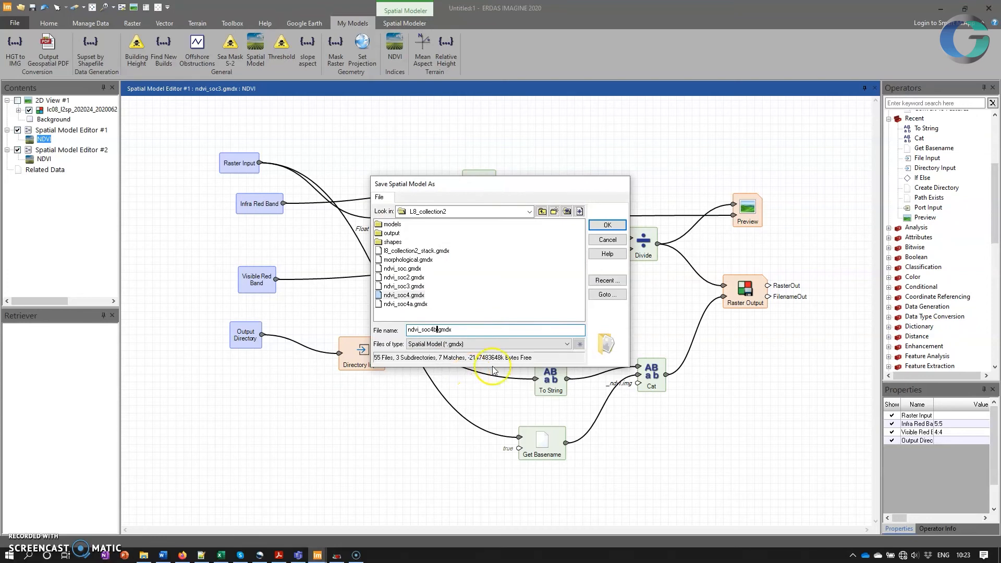
{"action": "left_click", "coordinate": [607, 226]}
{"action": "left_click", "coordinate": [416, 156]}
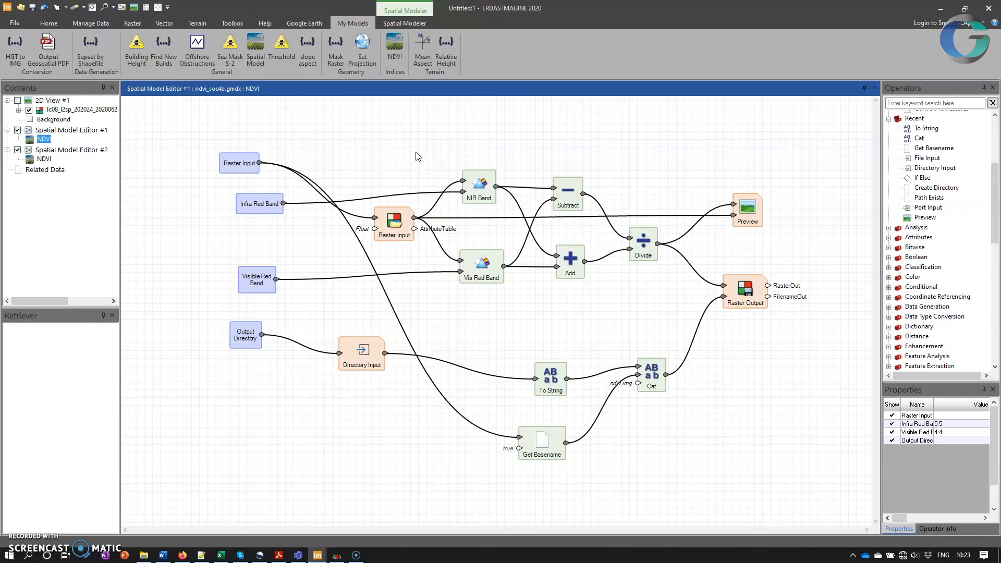
Run the model to inspect the inputs of its NDVI dialog, and close the dialog without processing.
{"action": "left_click", "coordinate": [405, 23]}
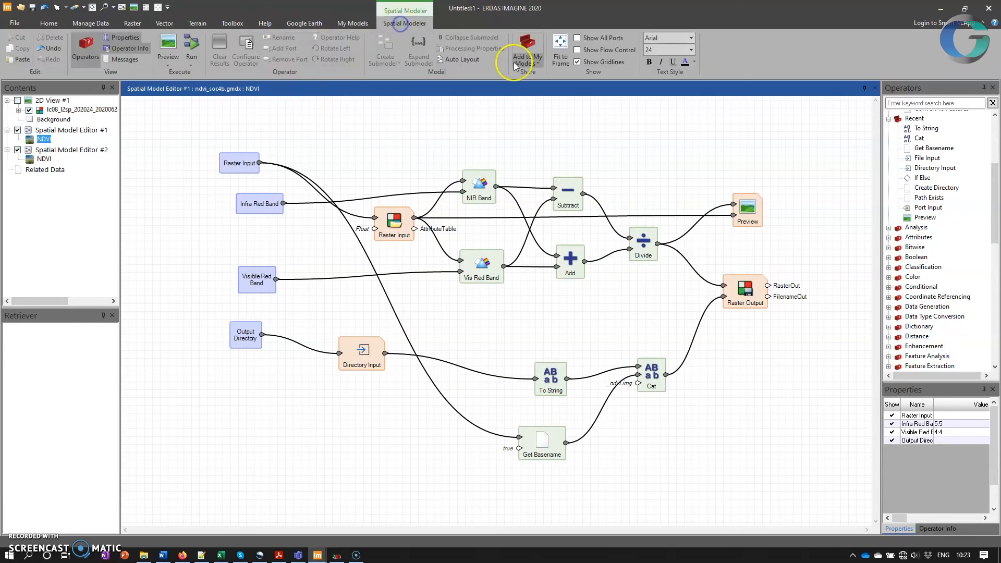
{"action": "left_click", "coordinate": [190, 42]}
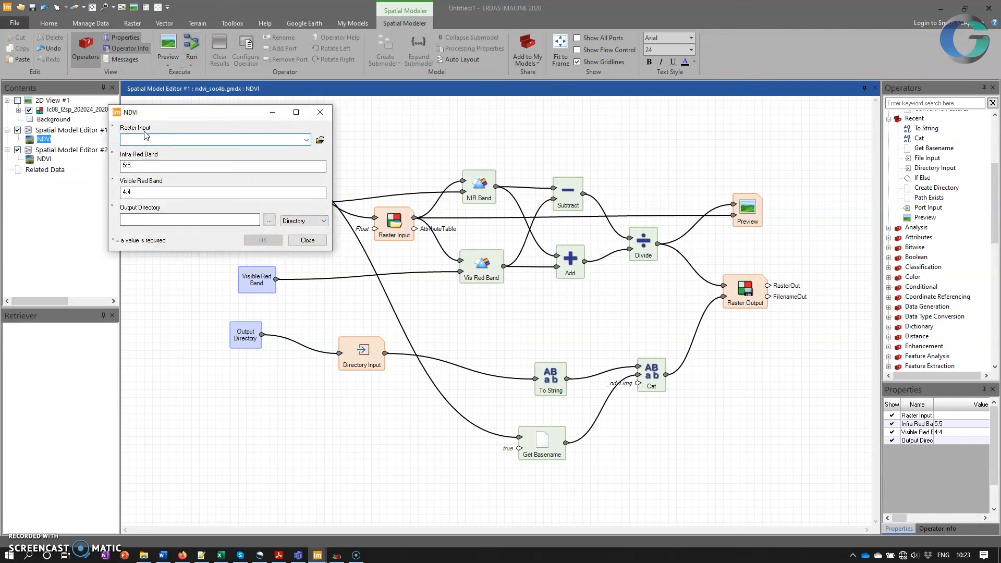
{"action": "left_click", "coordinate": [135, 218]}
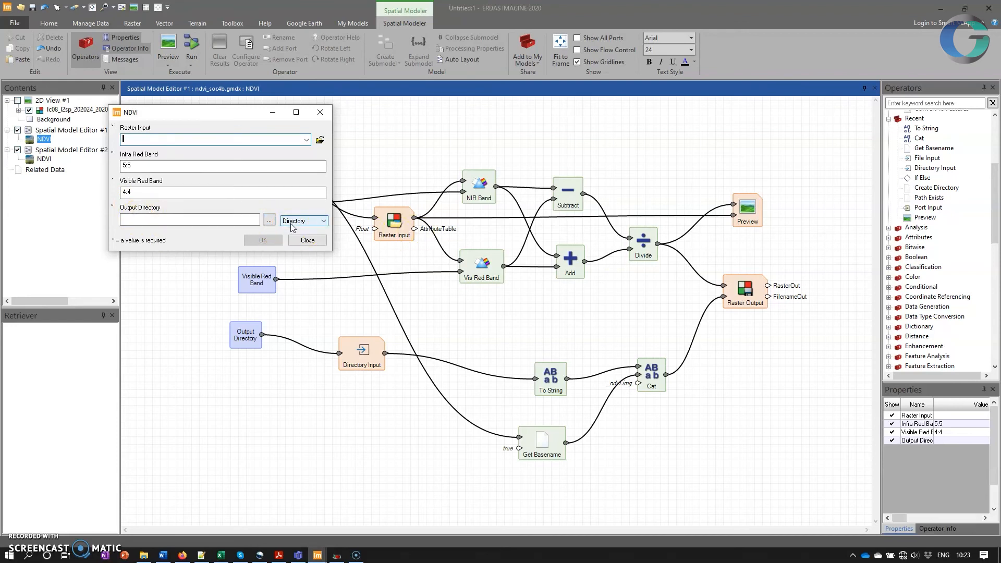
{"action": "left_click", "coordinate": [318, 111]}
Remove IMAGINE.File from the Output Directory port's supported data types, leaving only IMAGINE.Directory.
{"action": "double_click", "coordinate": [244, 338]}
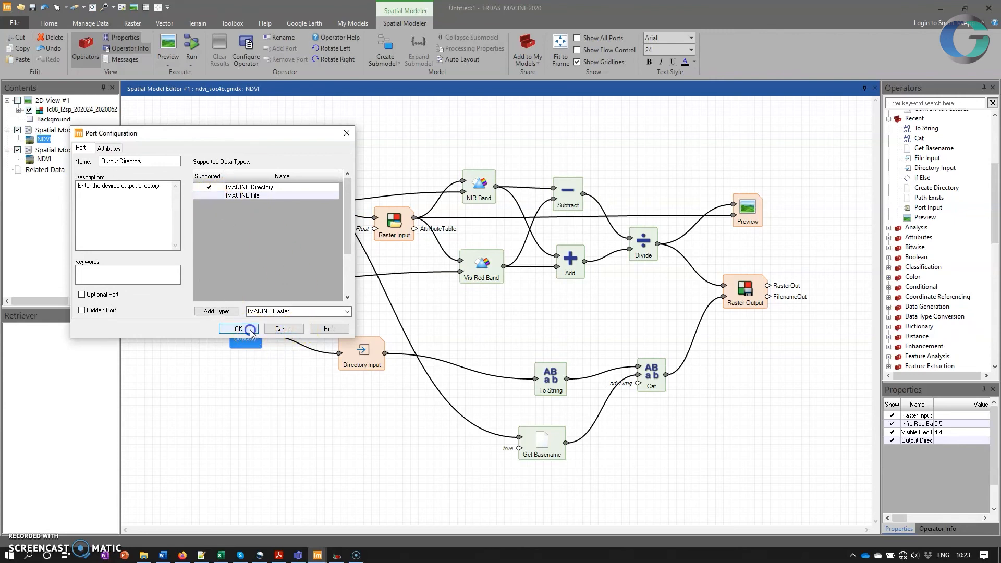
{"action": "left_click", "coordinate": [238, 329]}
{"action": "left_click", "coordinate": [272, 378]}
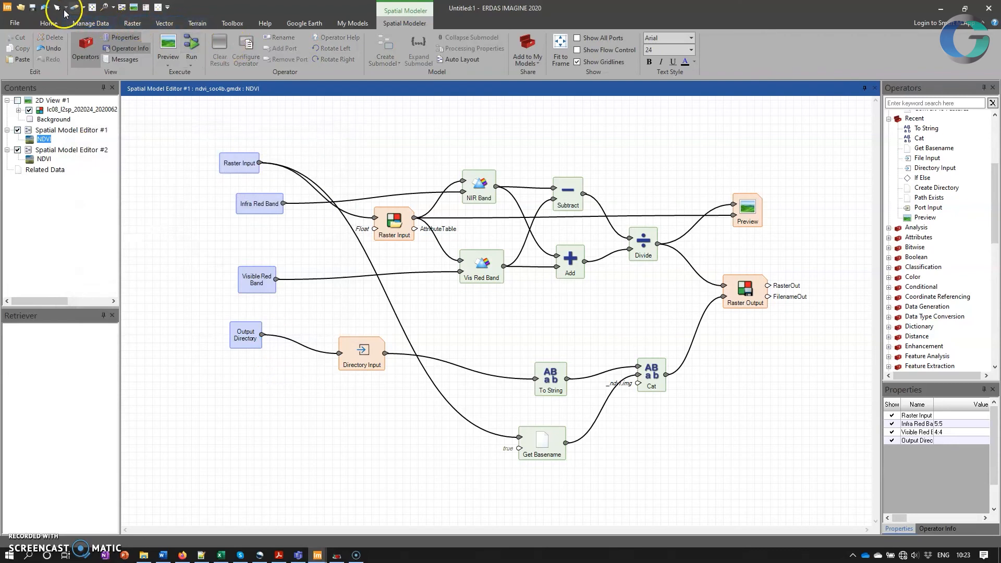
Run the model again and check the Output Directory chooser in the NDVI dialog without selecting a folder.
{"action": "left_click", "coordinate": [188, 49]}
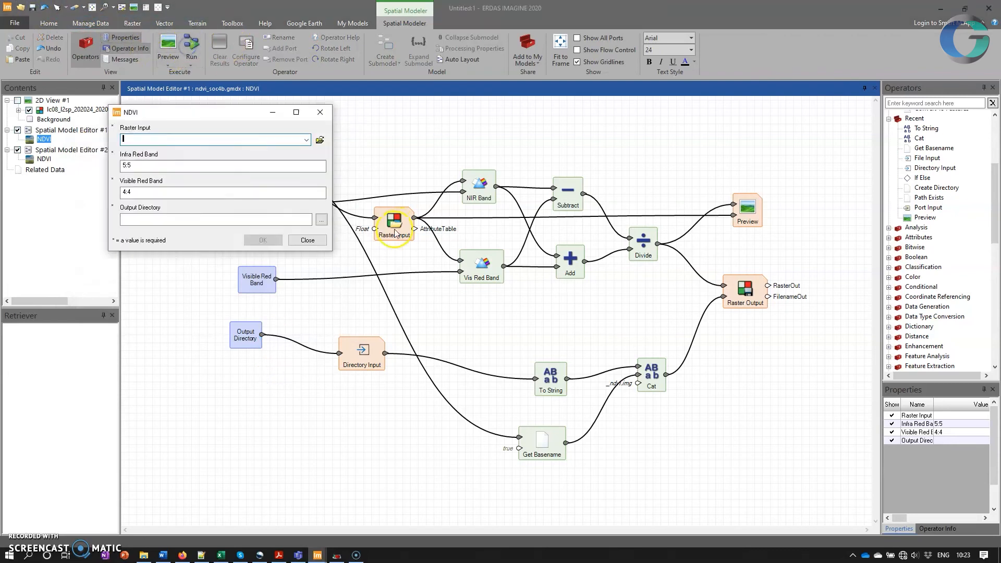
{"action": "left_click", "coordinate": [321, 222]}
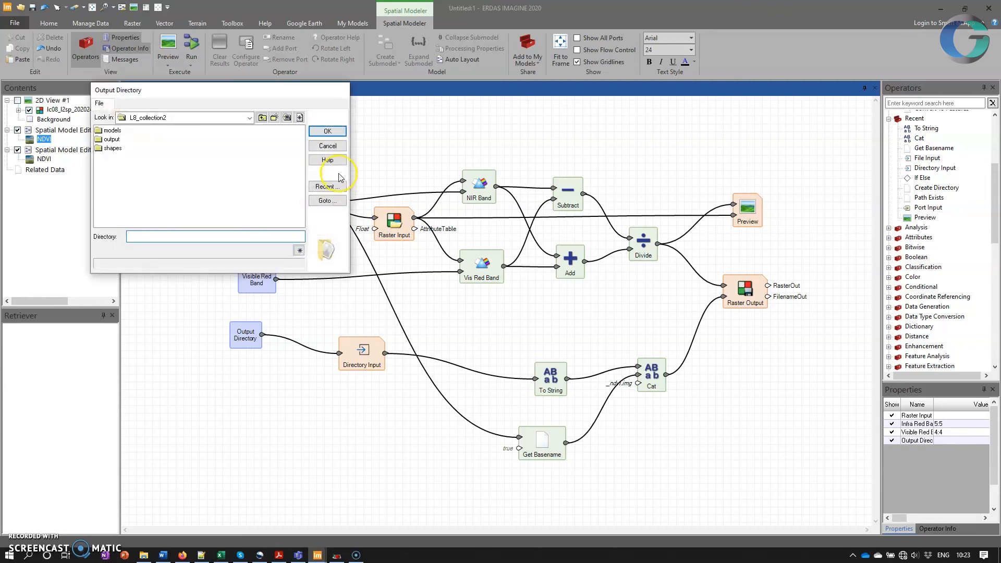
{"action": "left_click", "coordinate": [333, 146]}
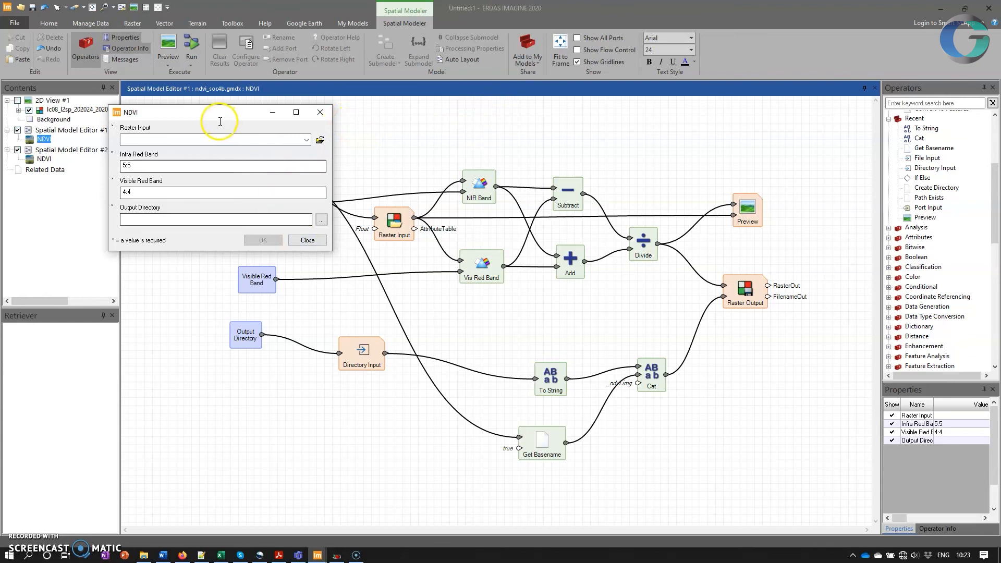
{"action": "left_click_drag", "start_coordinate": [212, 112], "coordinate": [250, 123]}
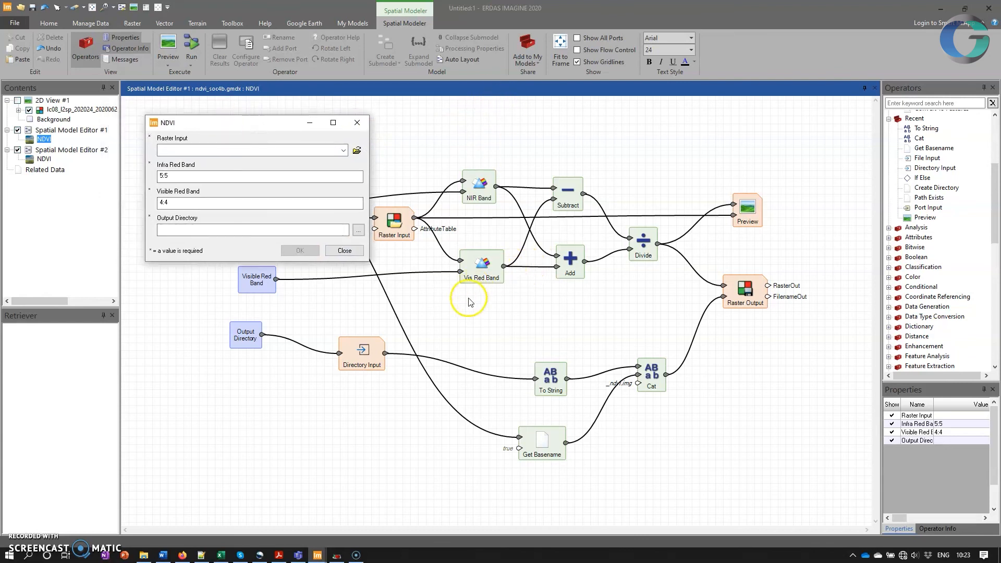